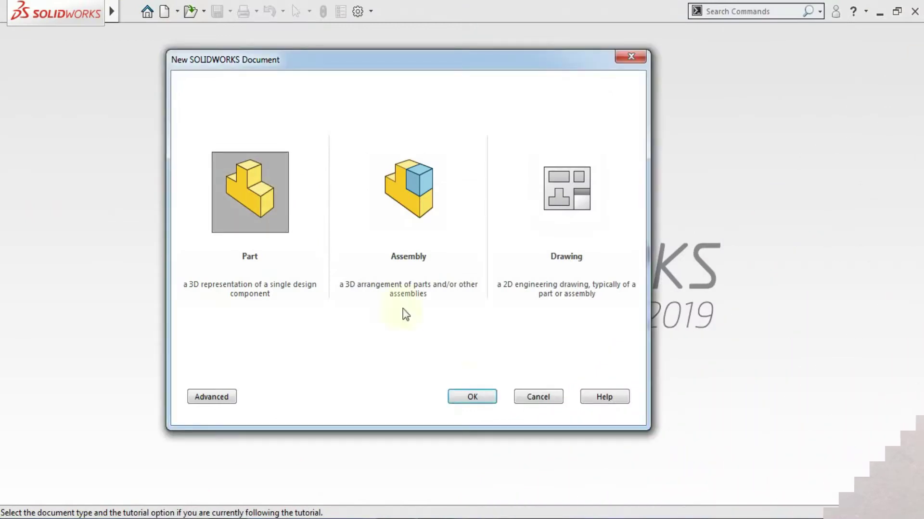
Step: Create a new part and switch its unit system to MMGS
key(Return)
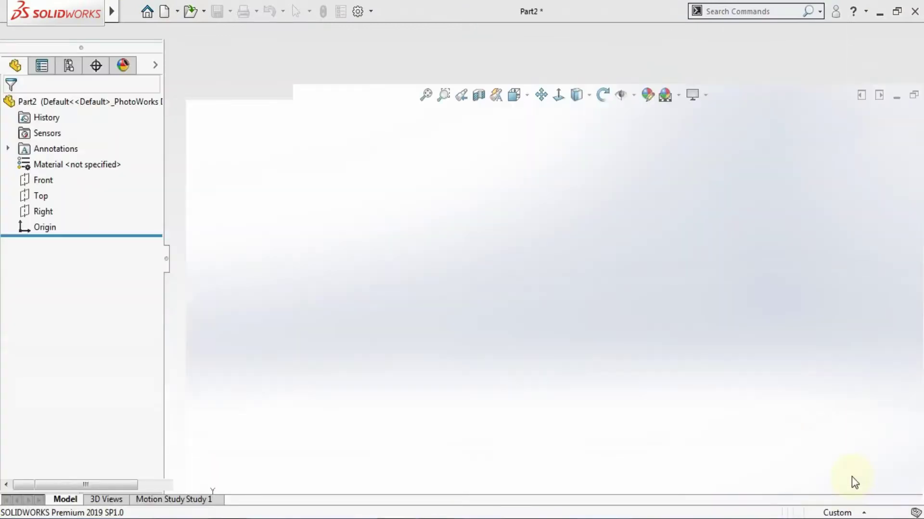
click(853, 513)
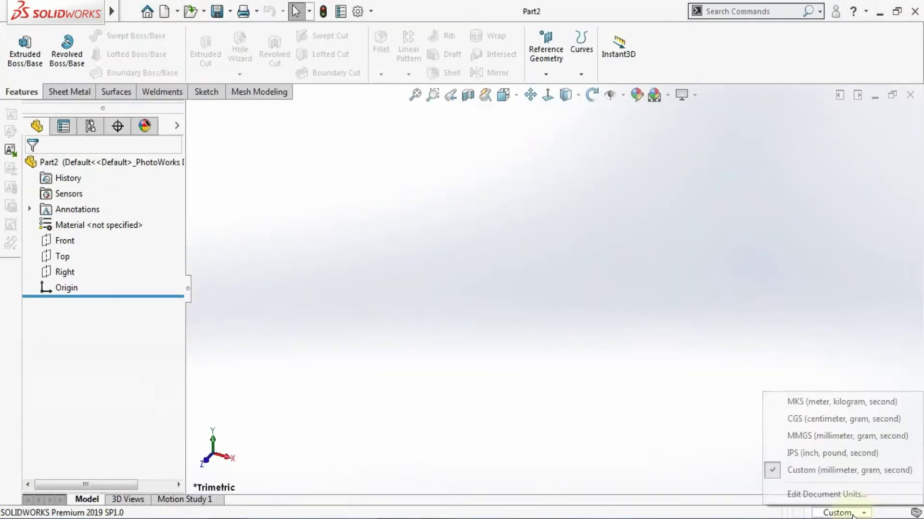
click(815, 436)
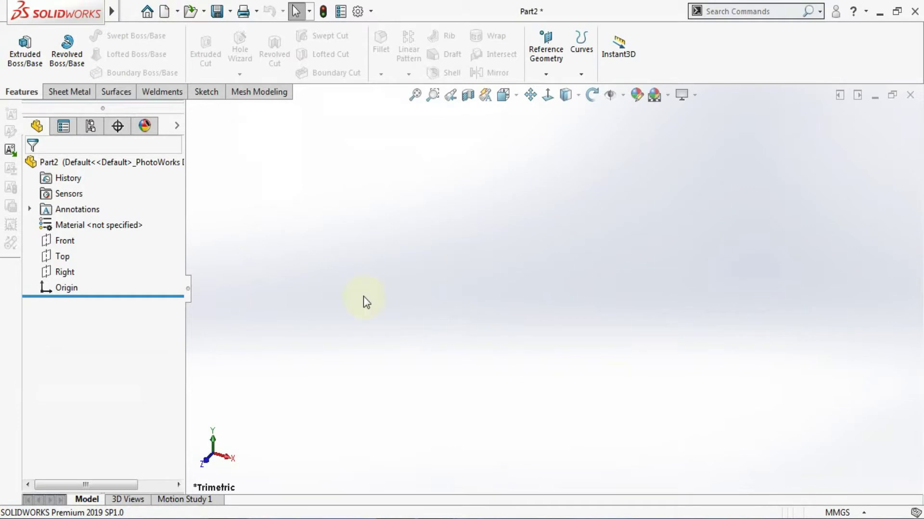
Step: Start a Top-plane sketch and draw the plate outline lines from the origin, including a diagonal corner edge
click(57, 257)
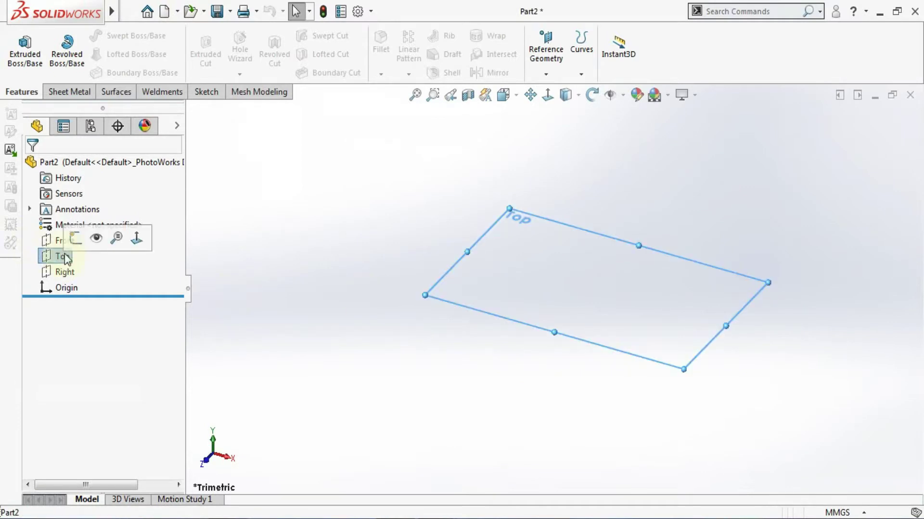
click(74, 238)
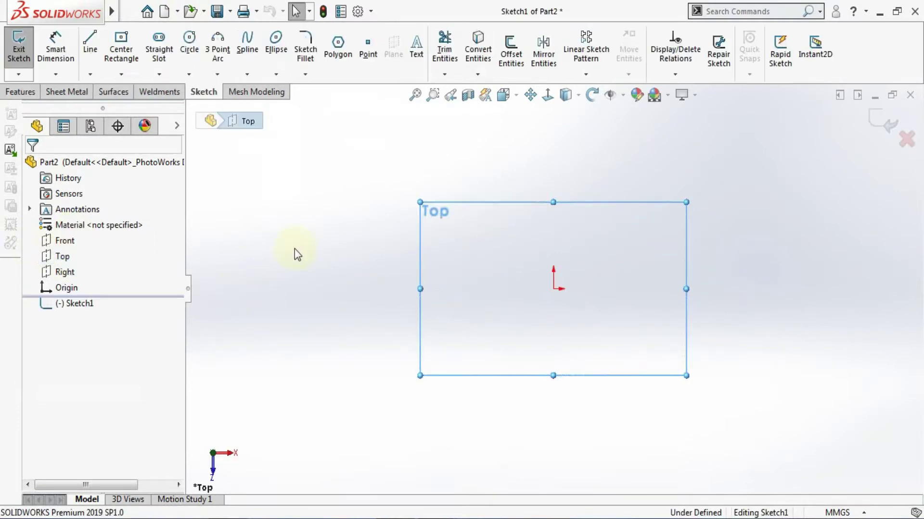
click(91, 51)
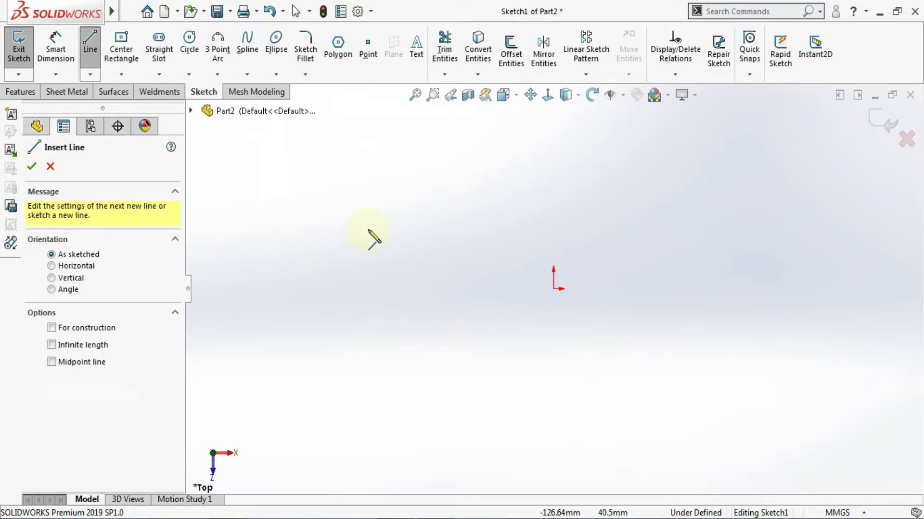
click(553, 289)
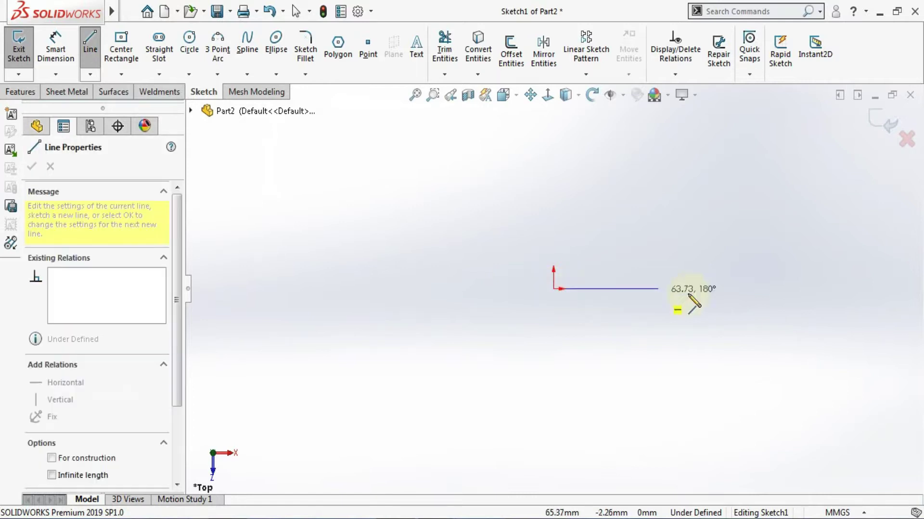
click(715, 289)
click(715, 388)
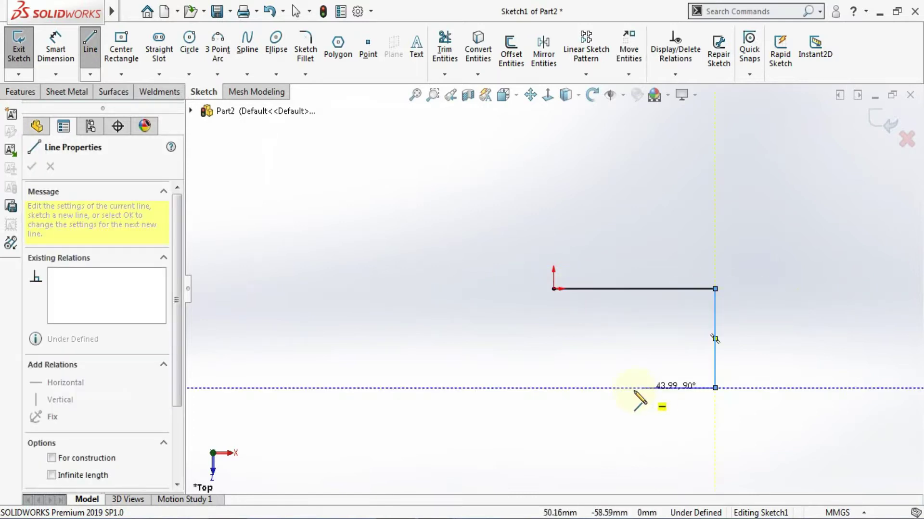
click(634, 387)
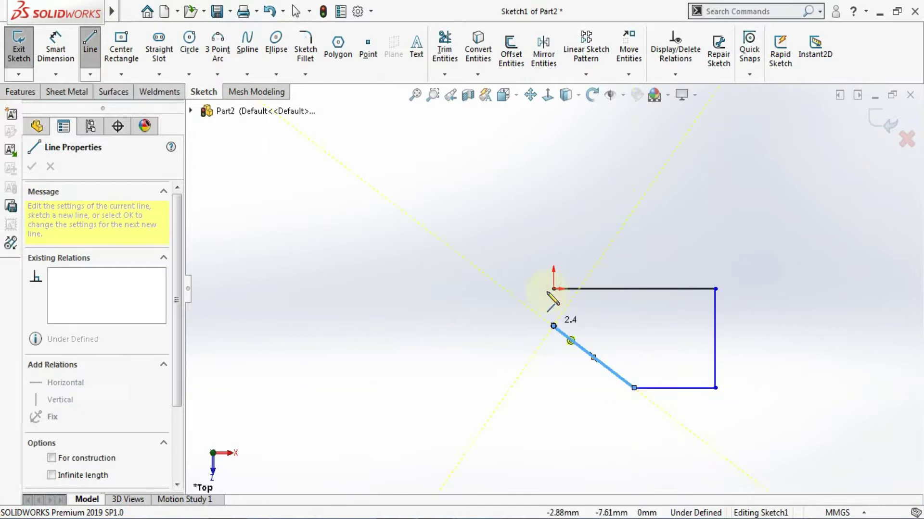
click(553, 326)
Step: Close the outline at the origin and dimension the top edge 150 and right edge 70
click(554, 288)
key(Escape)
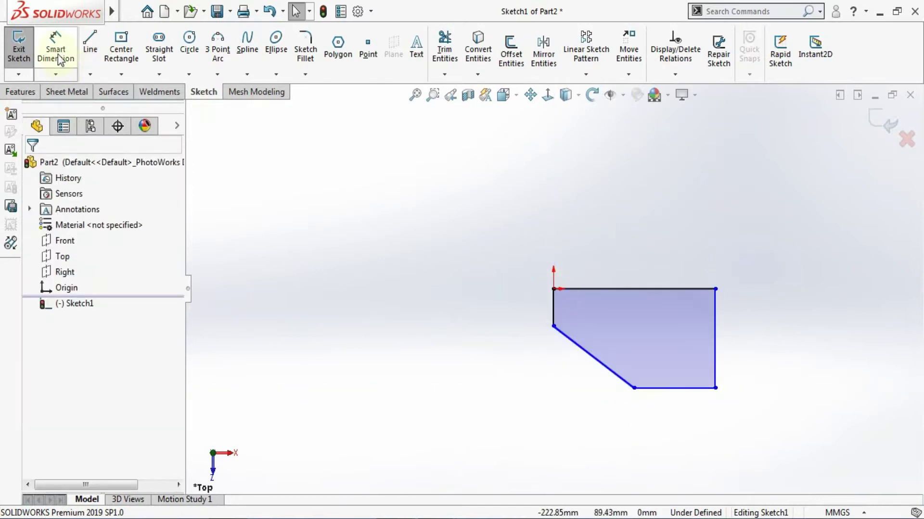
click(61, 60)
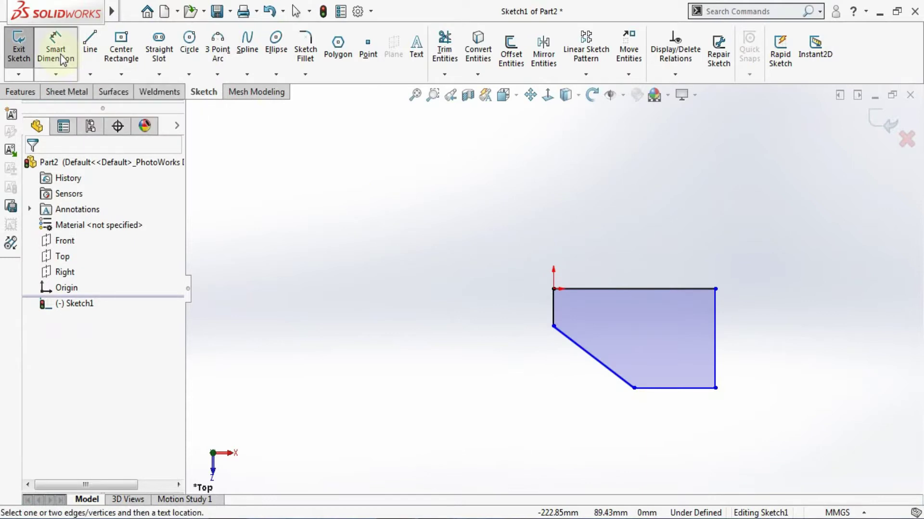
click(591, 289)
click(587, 239)
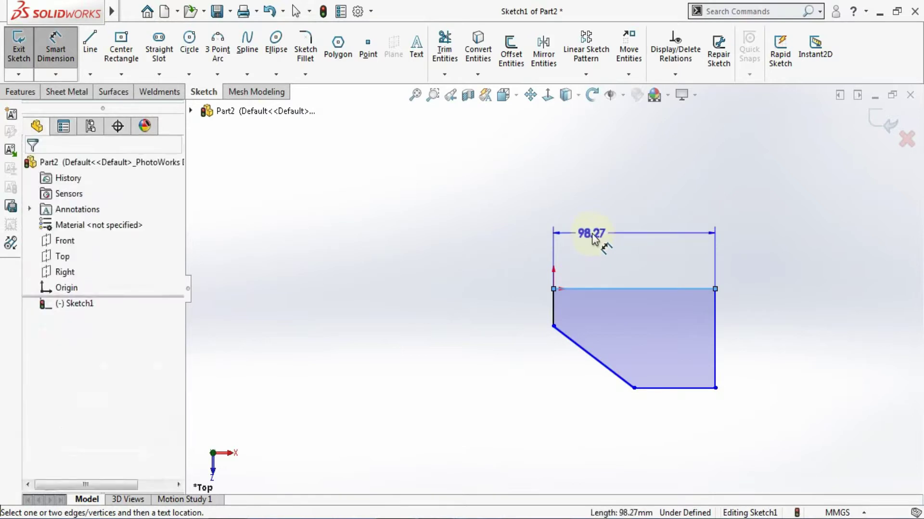
text(1)
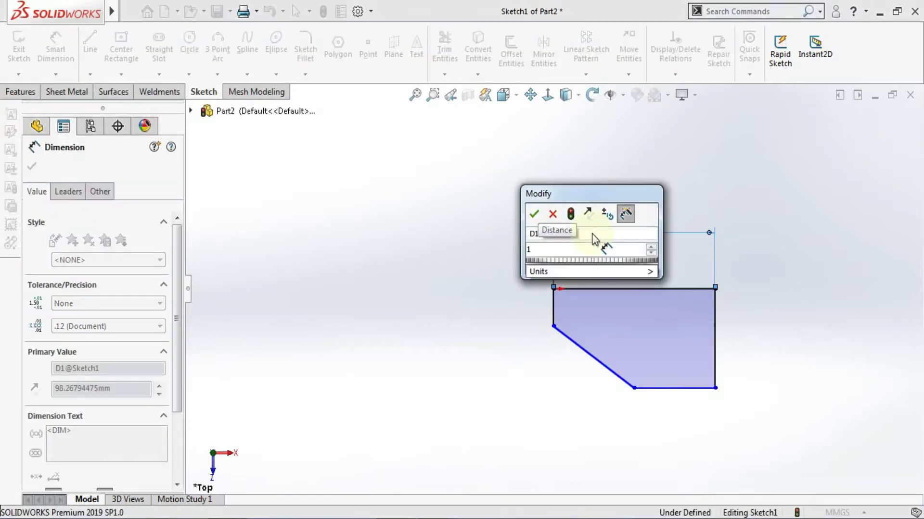
text(50)
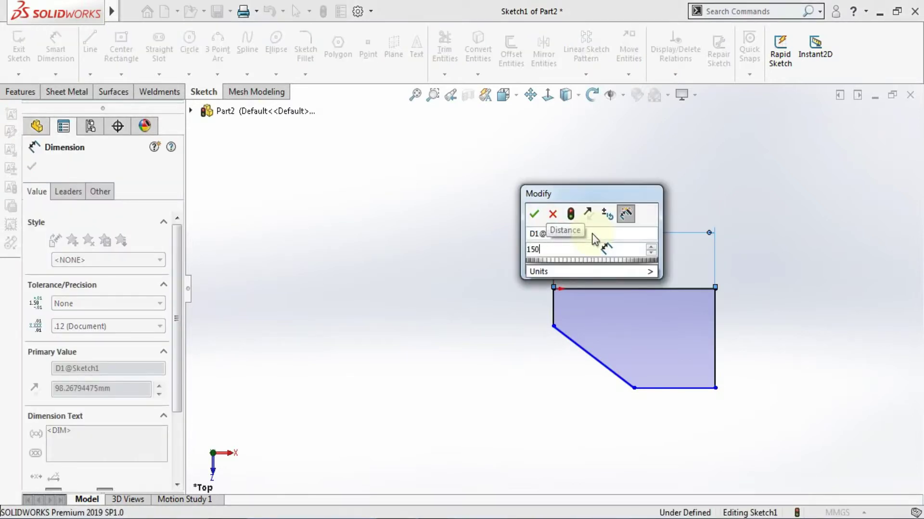
key(Return)
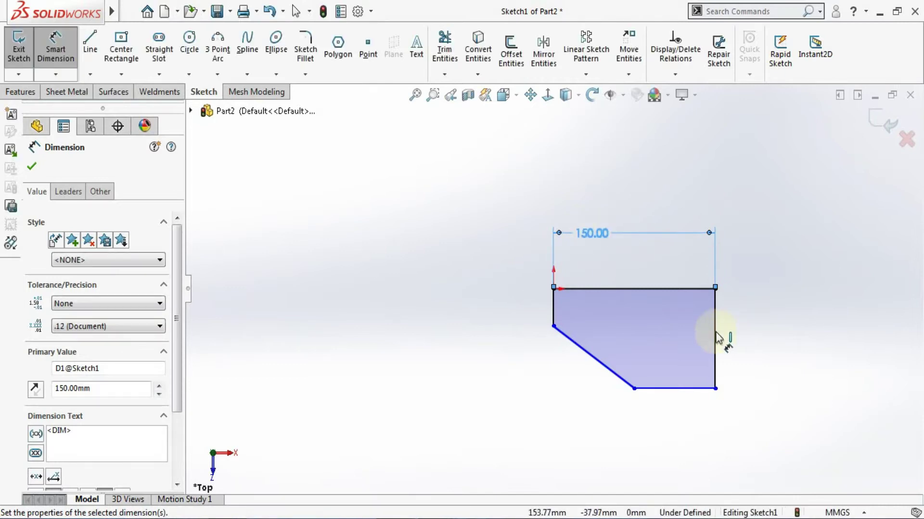
click(722, 338)
click(753, 338)
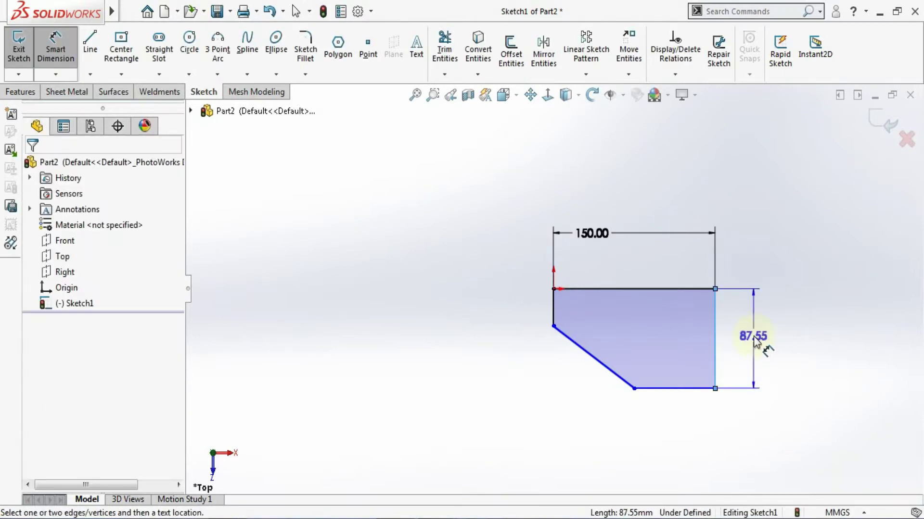
text(70)
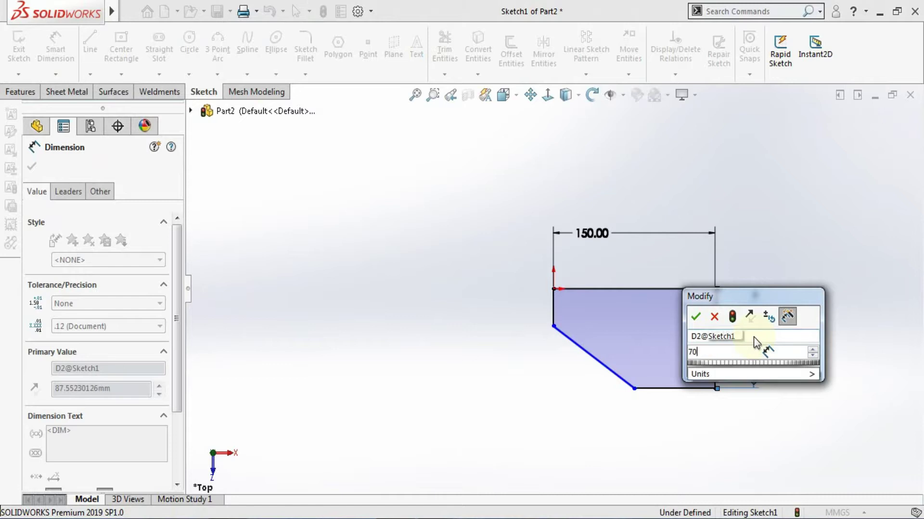
key(Return)
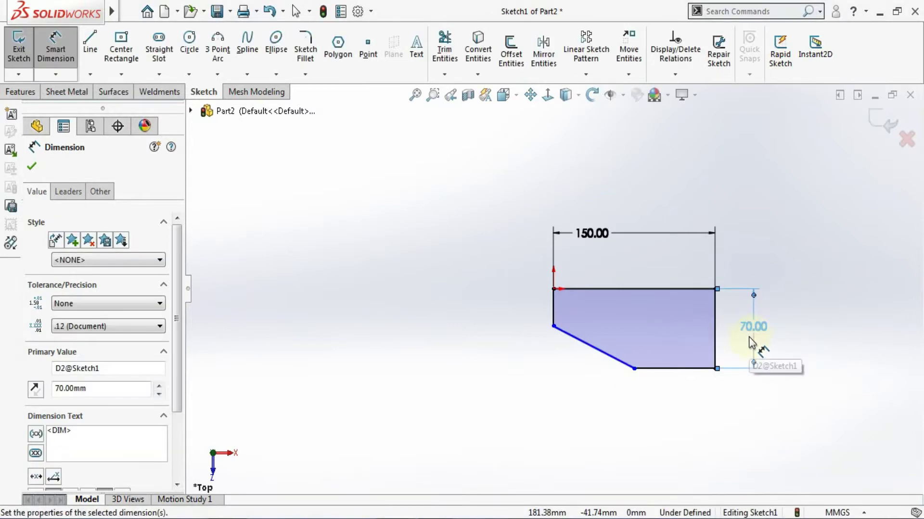
Step: Dimension the bottom edge 75 and the short left edge 16
click(688, 374)
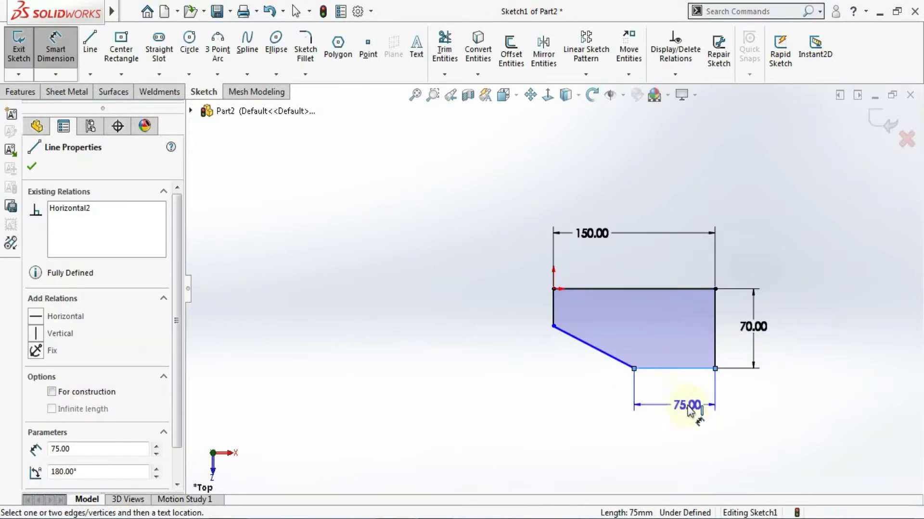
click(688, 413)
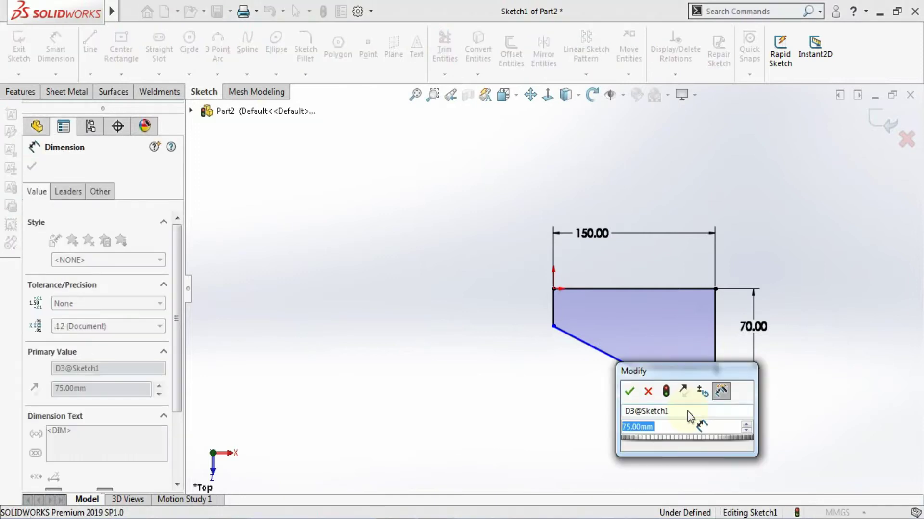
click(630, 392)
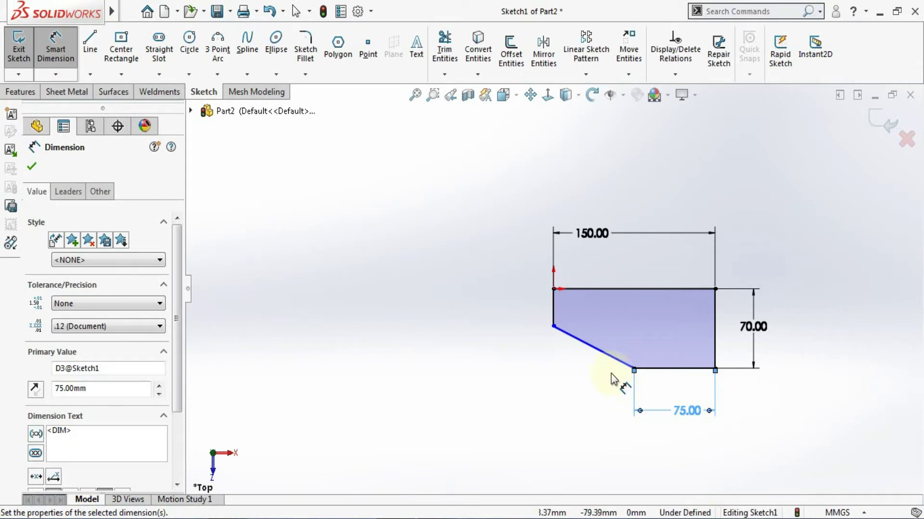
click(555, 310)
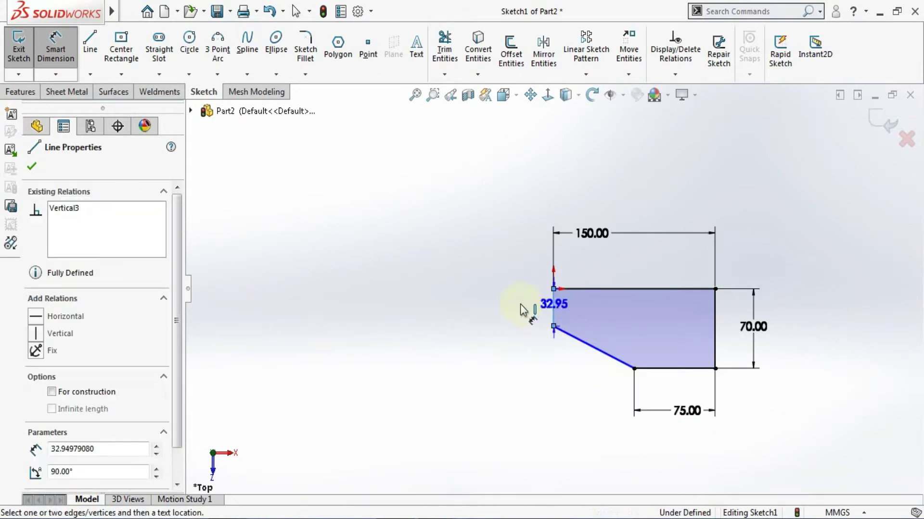
click(519, 309)
text(16)
key(Return)
key(Escape)
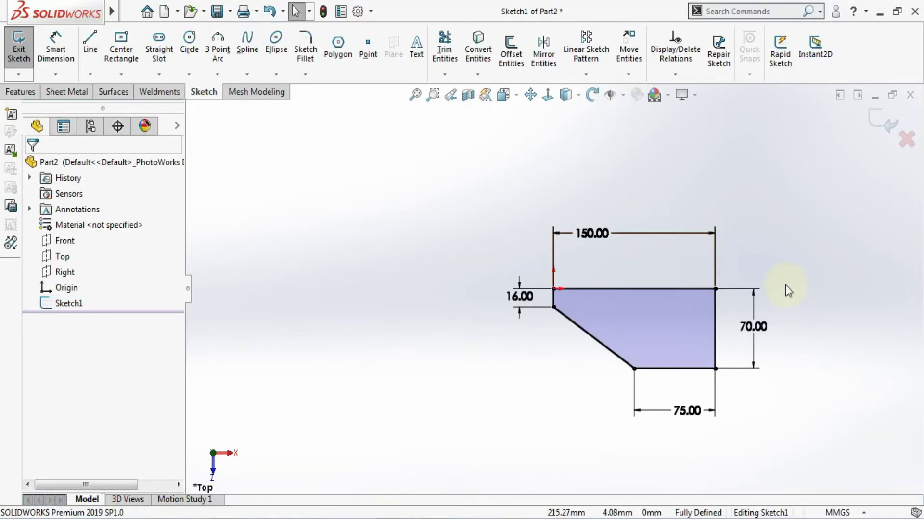
Step: Draw a straight slot inside the plate outline
click(158, 74)
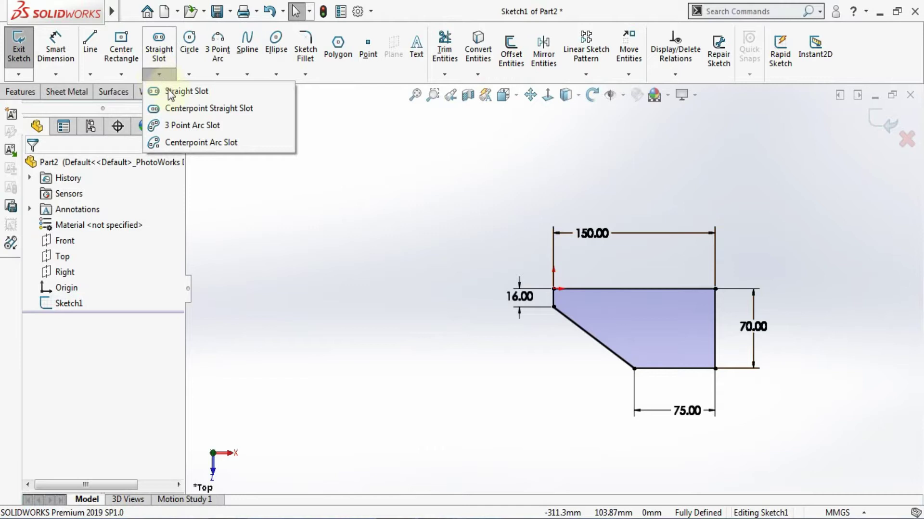
click(174, 94)
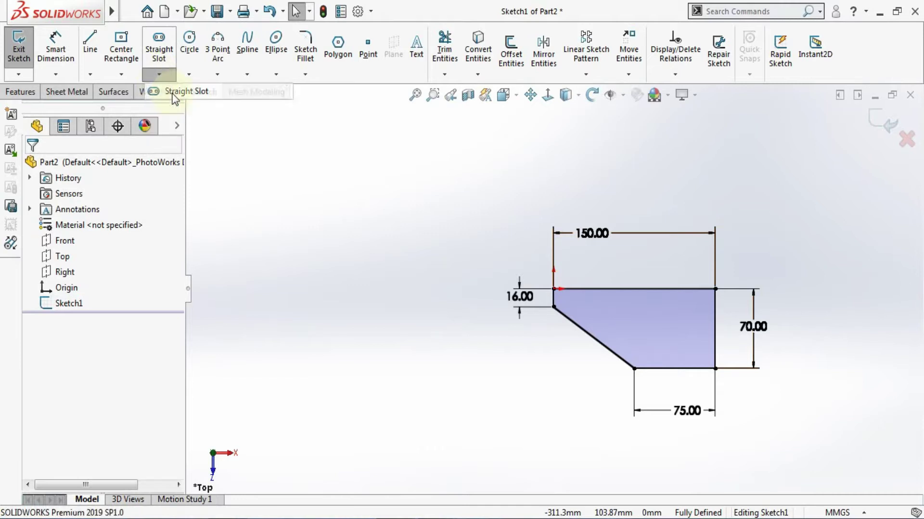
click(643, 328)
click(683, 329)
click(677, 317)
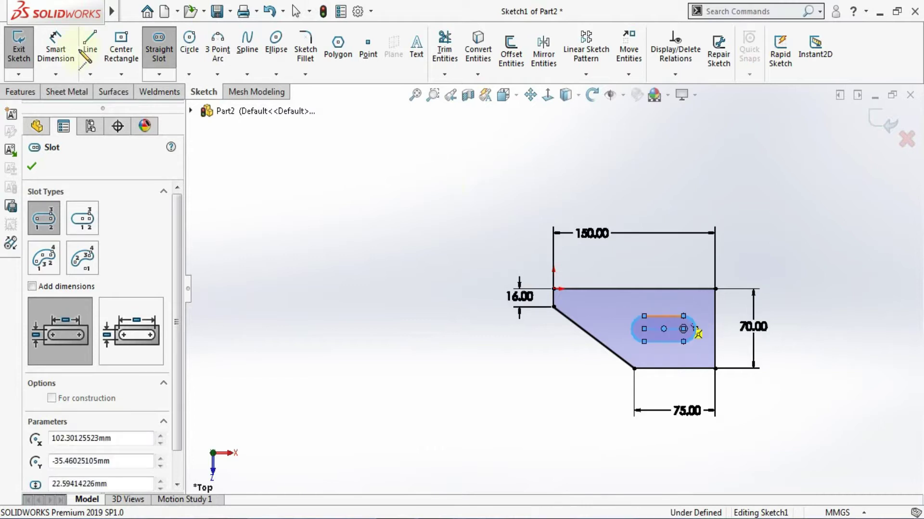
Step: Dimension the slot's end radius R16 and its centre-to-centre length 32
click(56, 60)
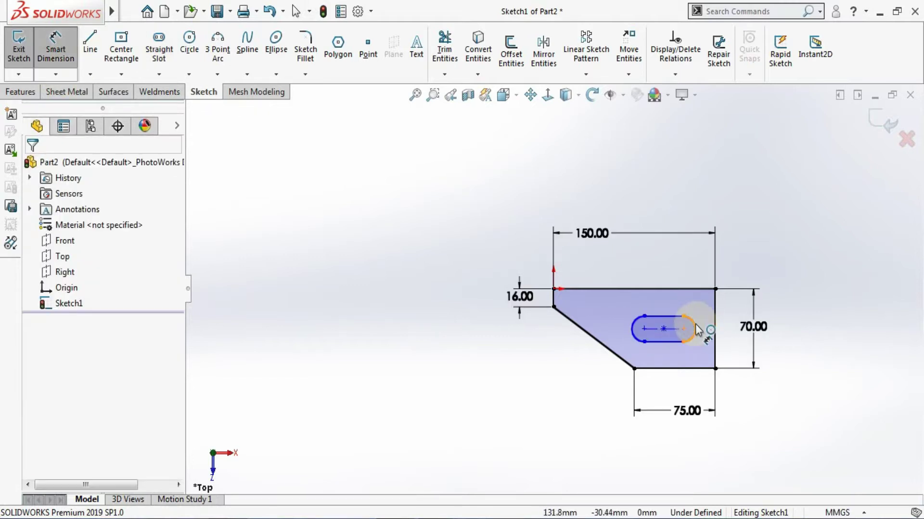
click(696, 330)
click(767, 258)
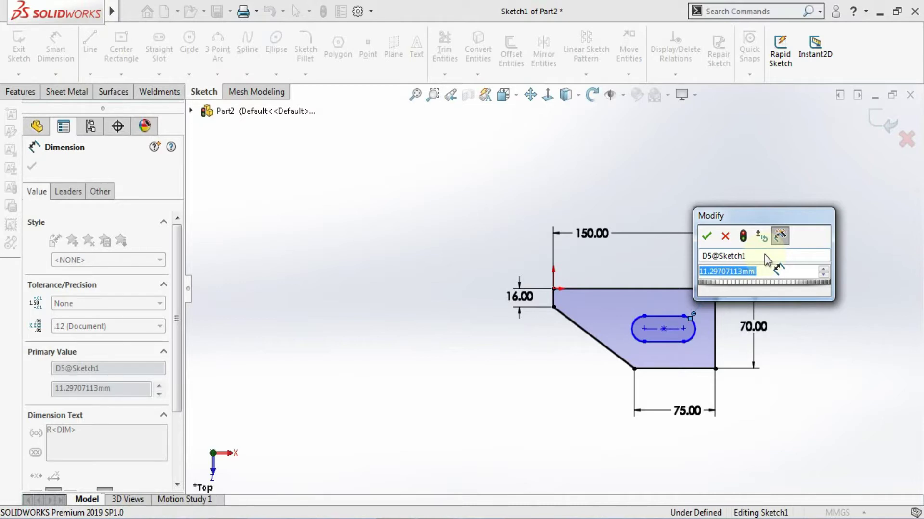
text(16)
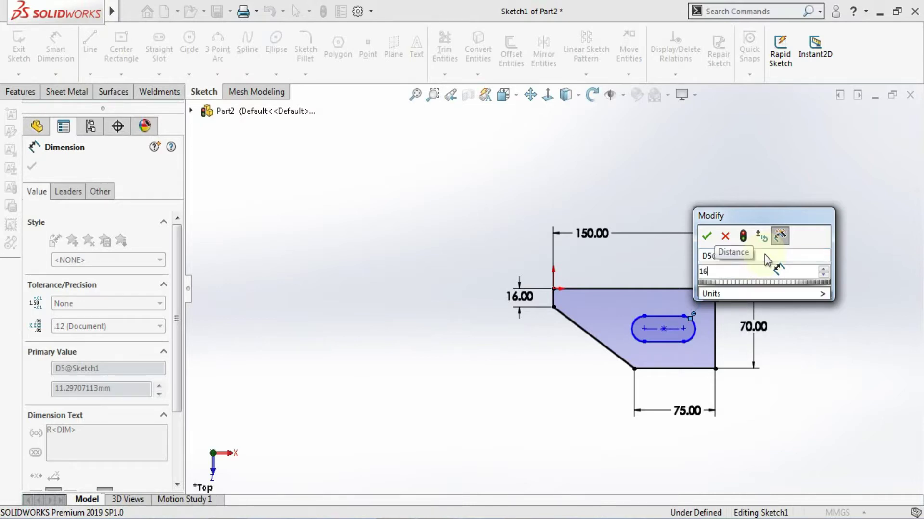
key(Return)
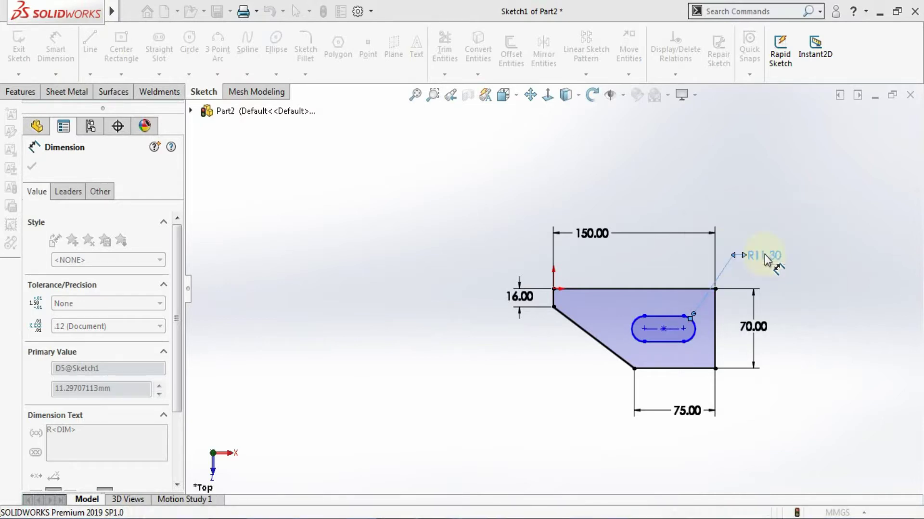
click(674, 334)
click(656, 273)
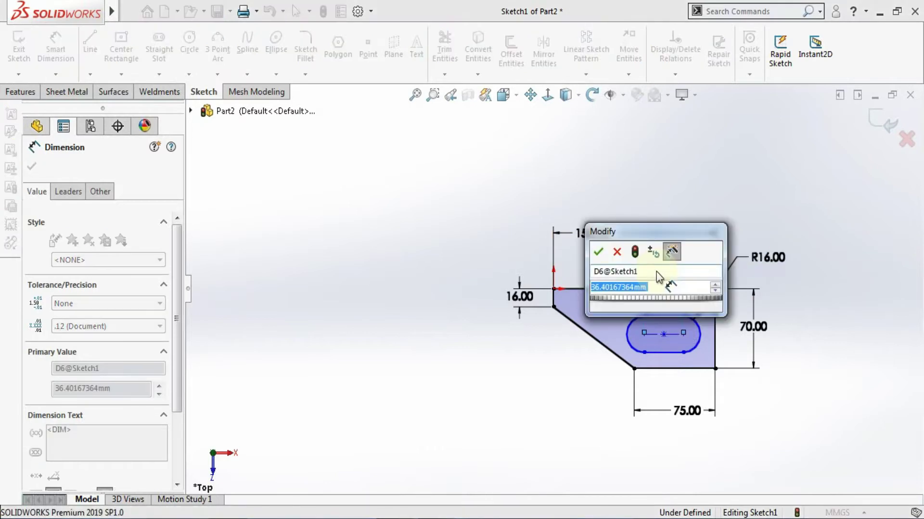
text(18)
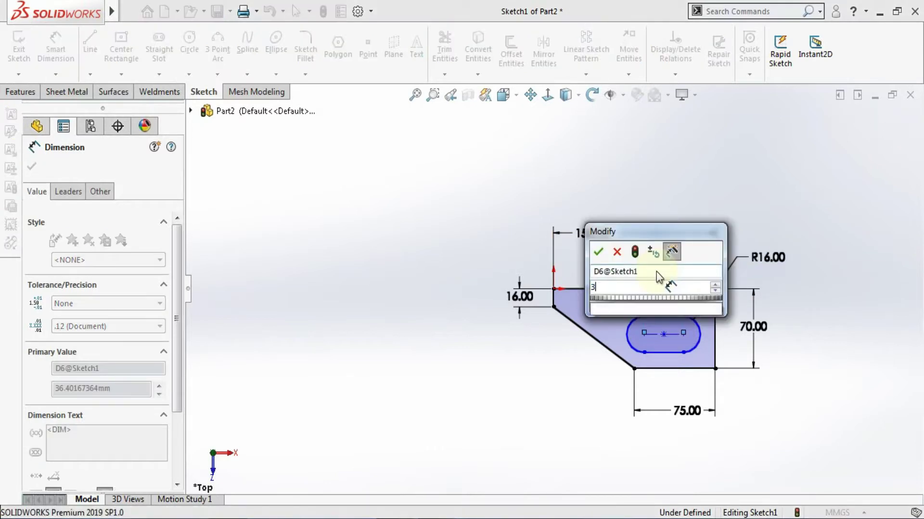
key(Escape)
click(658, 277)
Step: Locate the slot centre 28 mm vertically and start its distance from the right edge
click(700, 333)
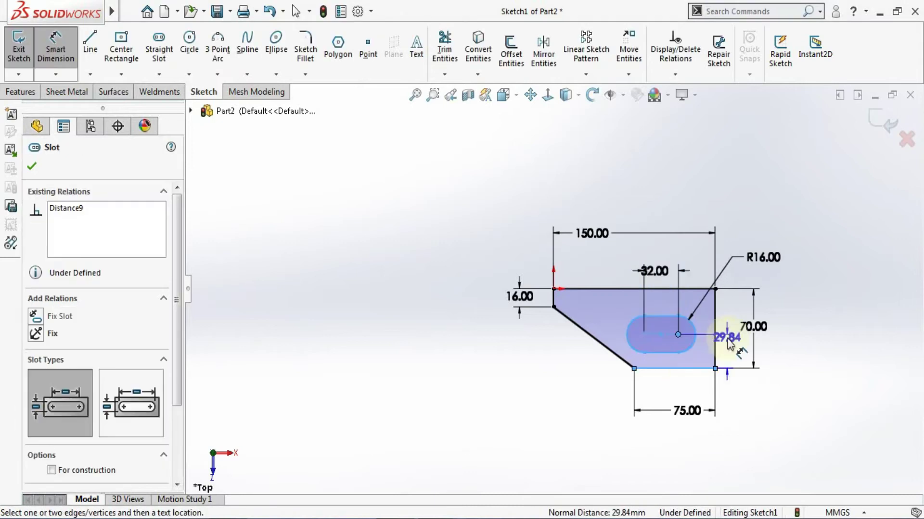
click(729, 342)
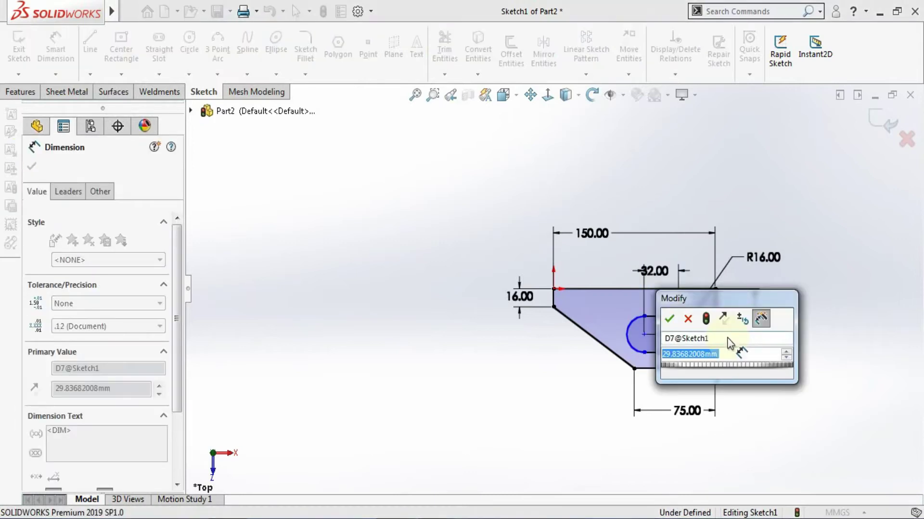
text(28)
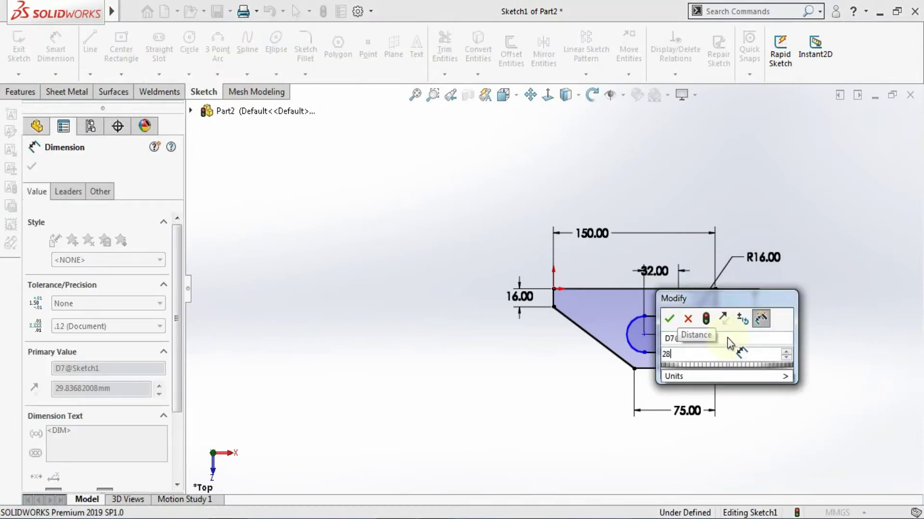
key(Return)
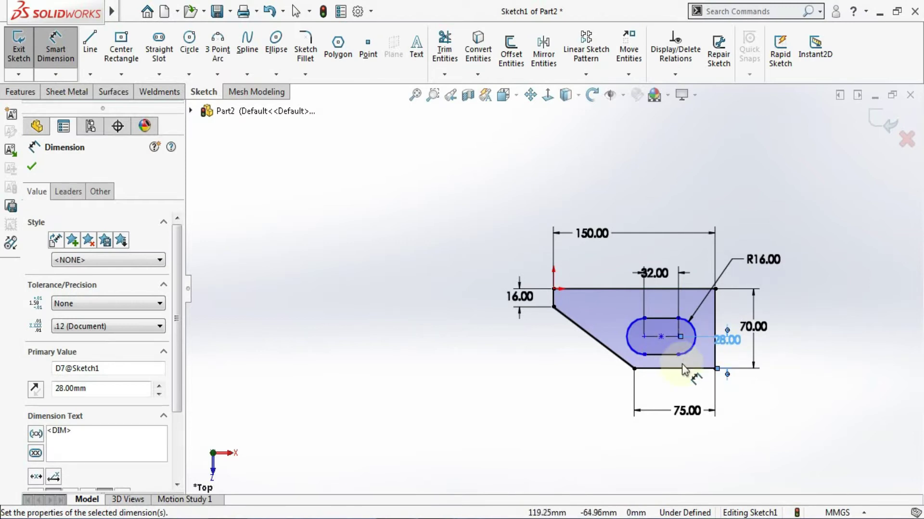
click(715, 327)
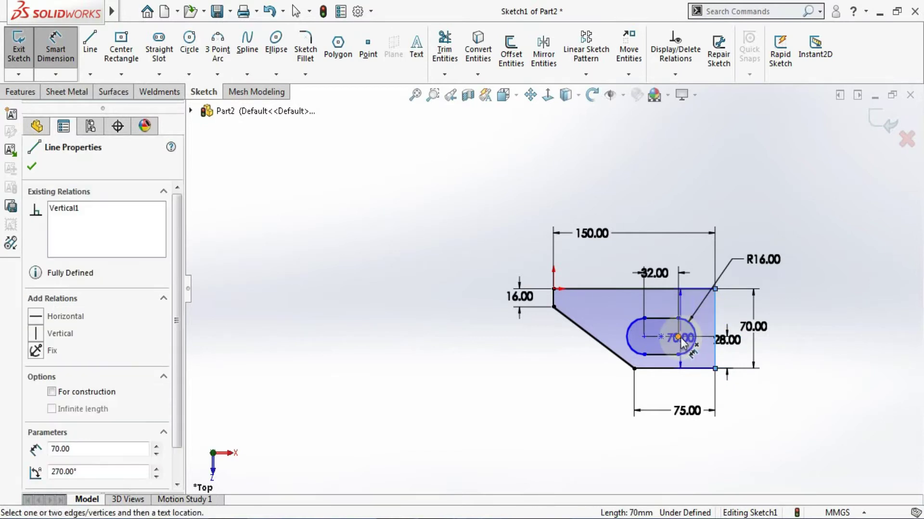
click(678, 337)
click(701, 373)
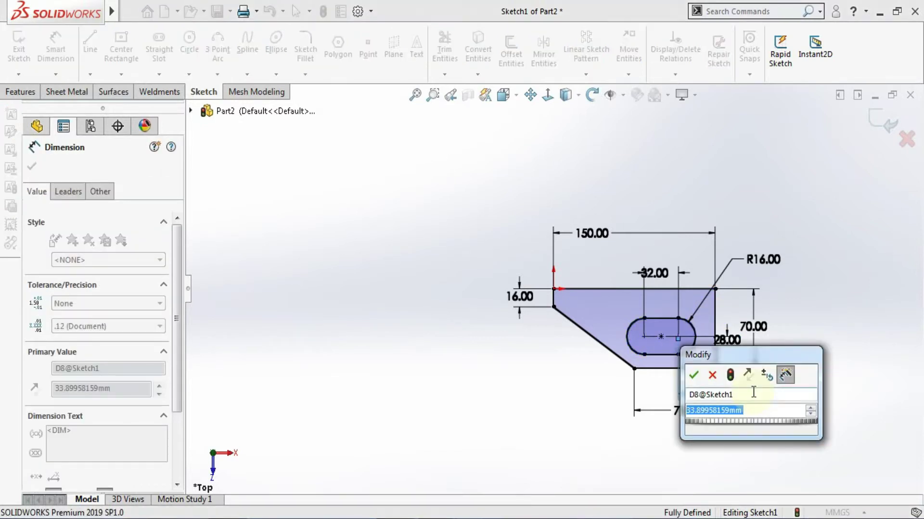
Step: Set the slot centre 36 mm from the right edge and add an 8 mm inward slot offset
text(36)
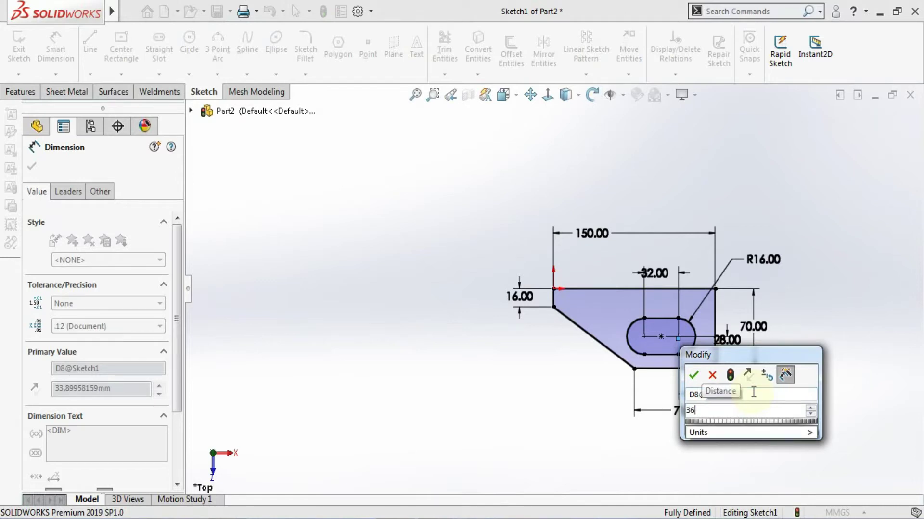
key(Return)
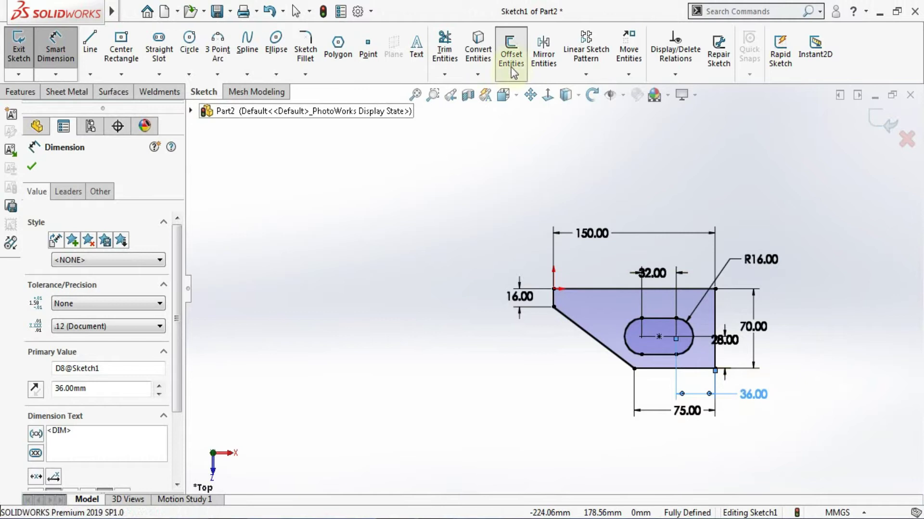
click(511, 54)
click(693, 336)
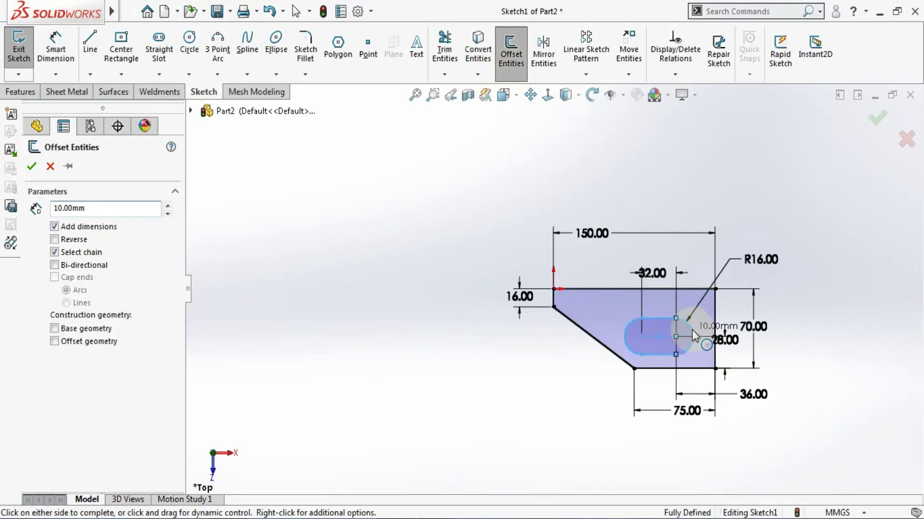
click(694, 335)
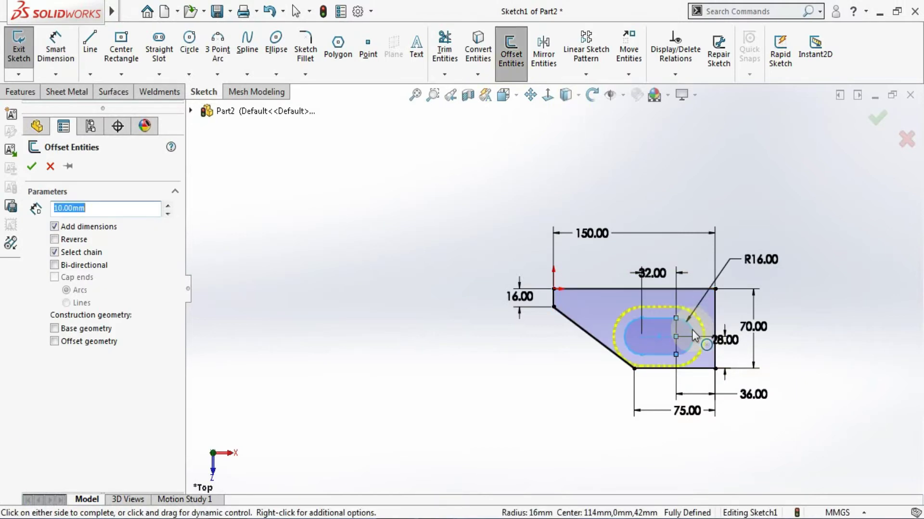
click(55, 240)
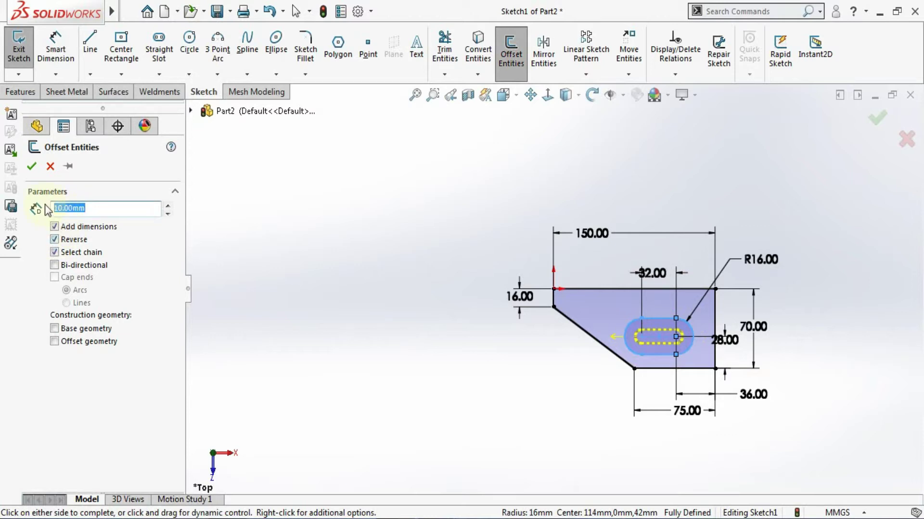
text(8)
key(Return)
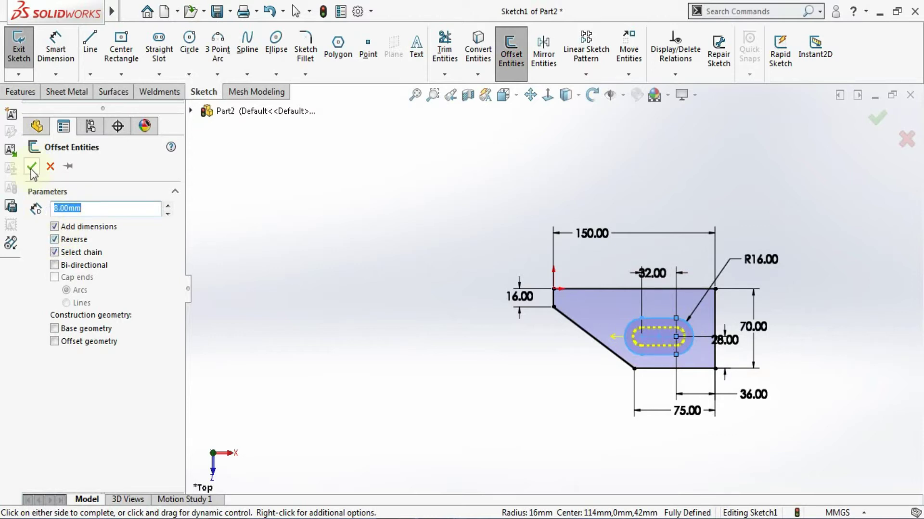
click(31, 170)
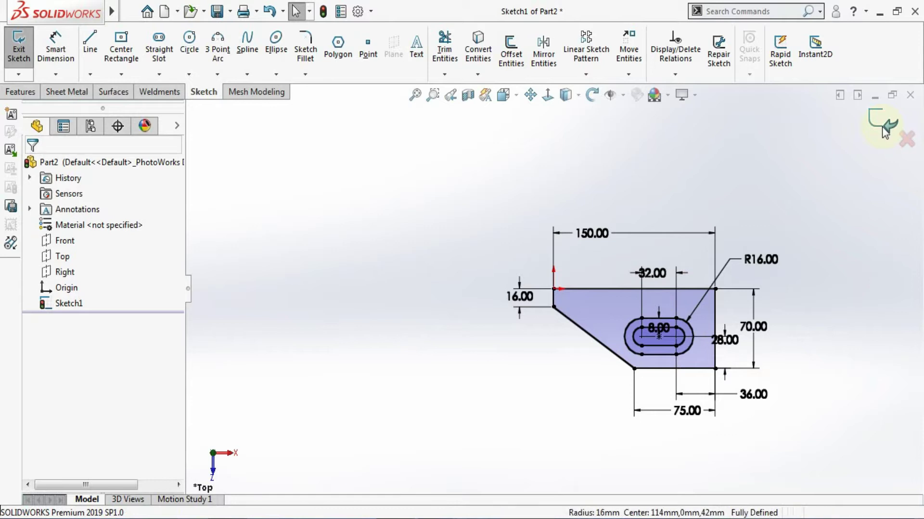
Step: Exit the sketch and extrude Sketch1's plate region around the slot 16 mm thick
click(884, 131)
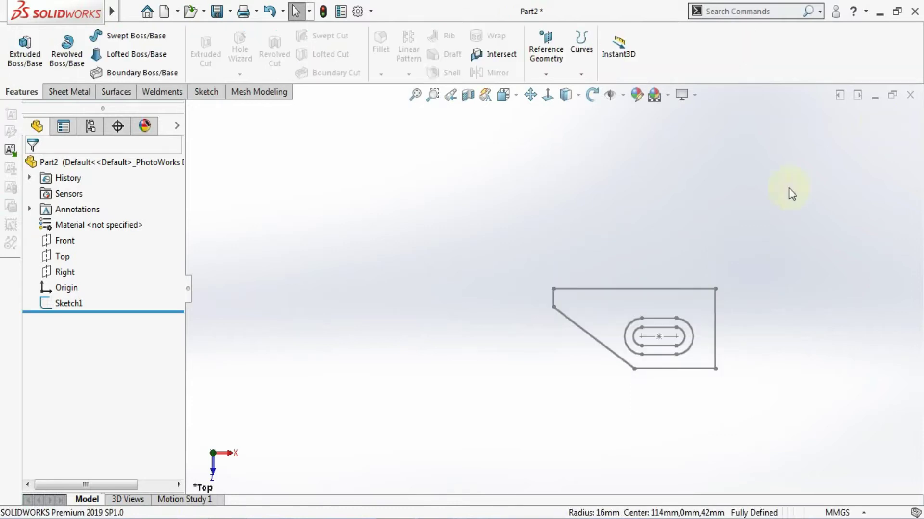
click(19, 60)
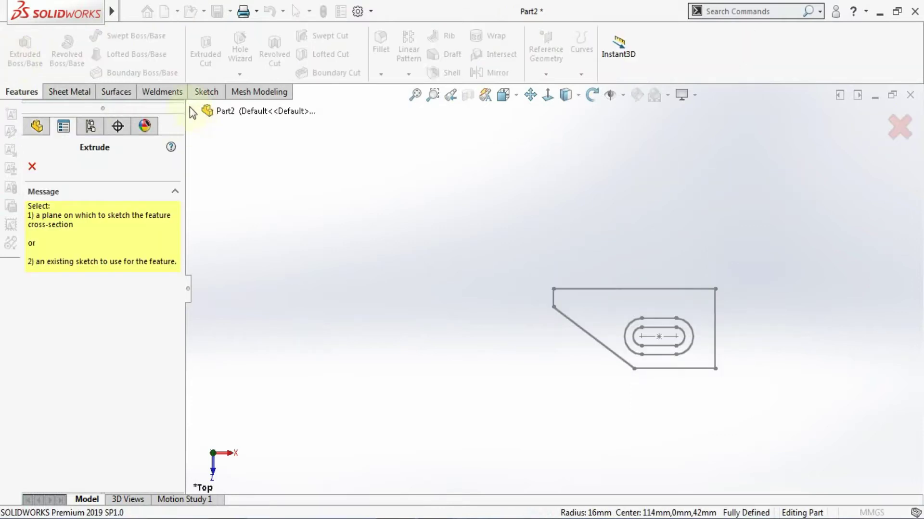
click(190, 109)
click(247, 253)
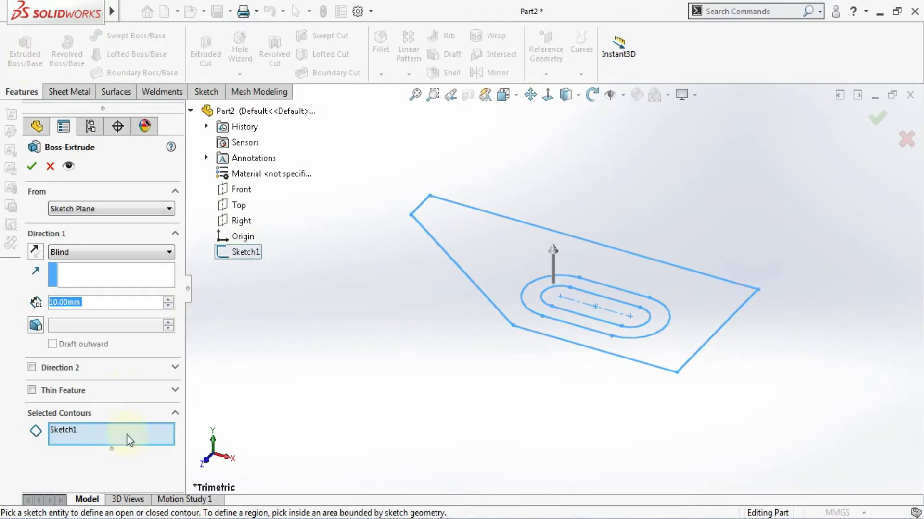
click(673, 345)
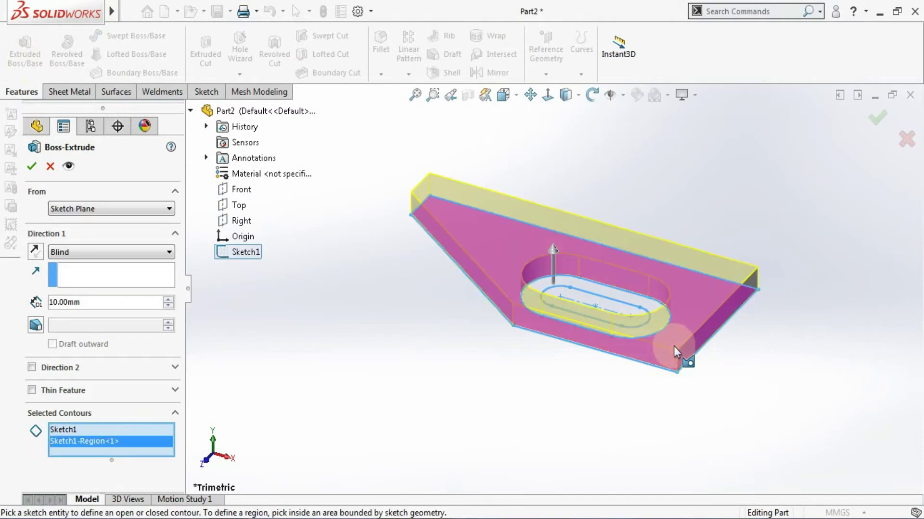
click(72, 302)
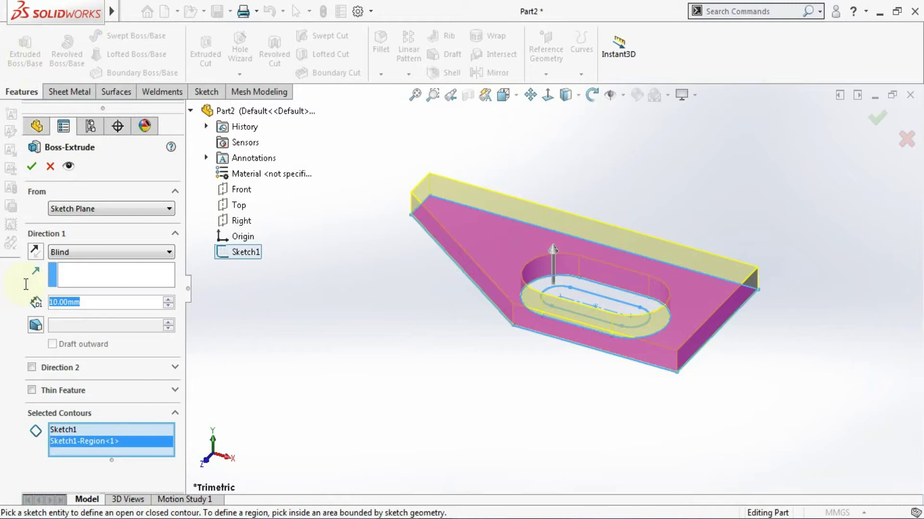
text(16)
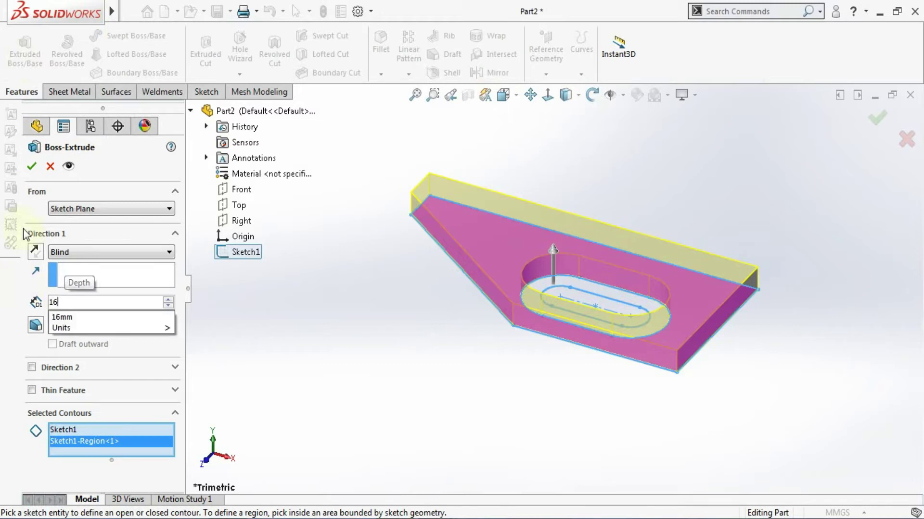
key(Return)
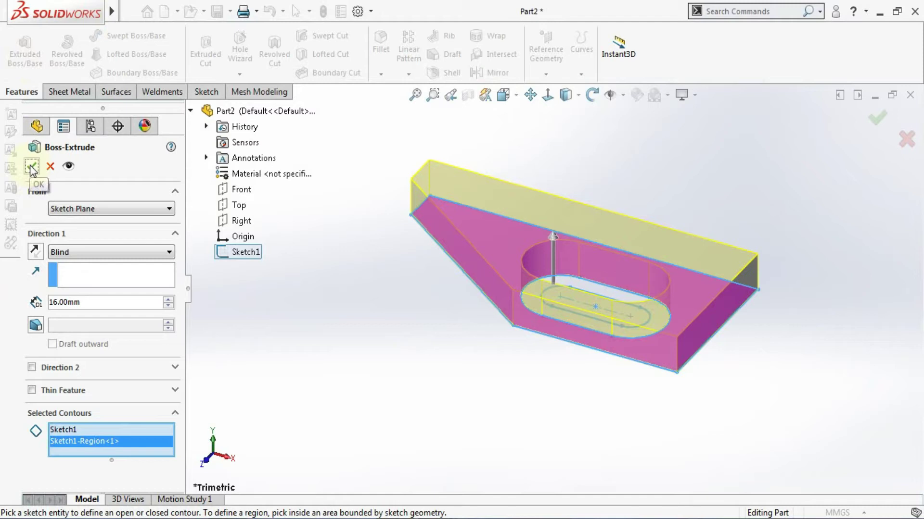
click(32, 167)
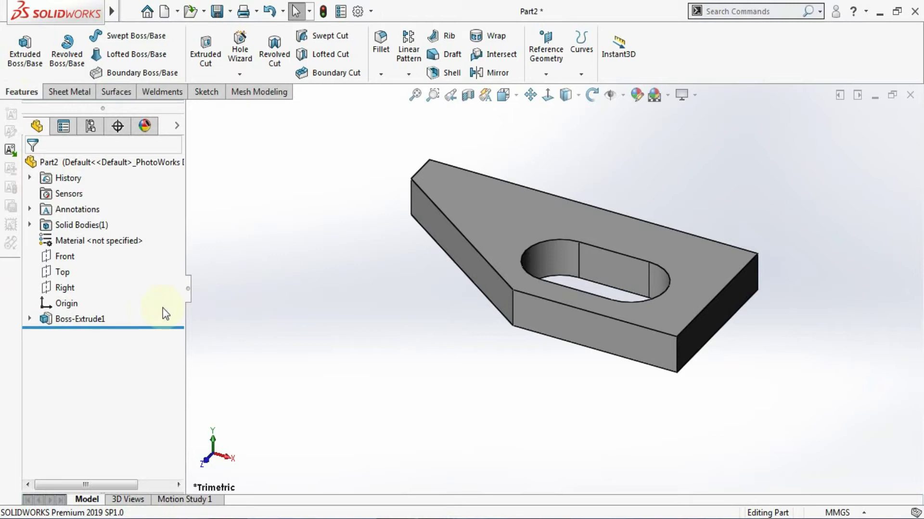
Step: Make Sketch1 under Boss-Extrude1 visible again
click(30, 319)
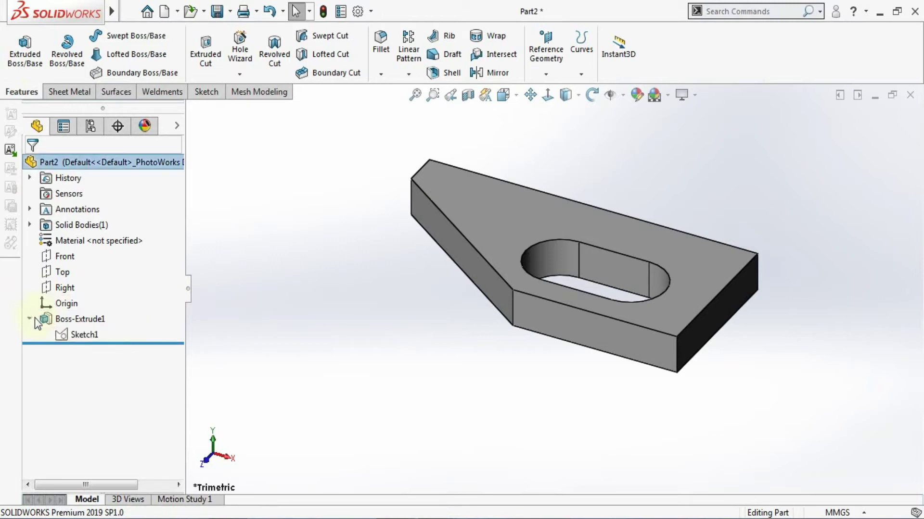
click(64, 334)
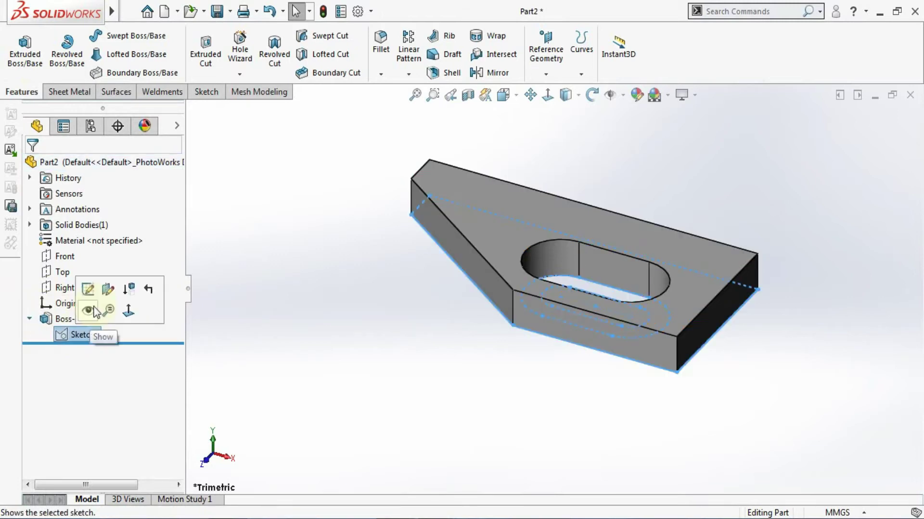
click(95, 313)
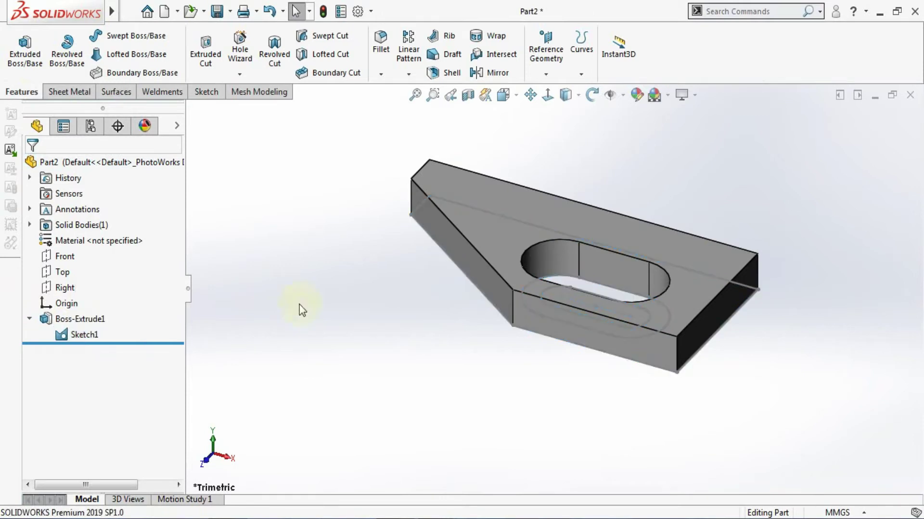
Step: Start a second boss extrusion and clear its wrongly chosen contour
click(34, 54)
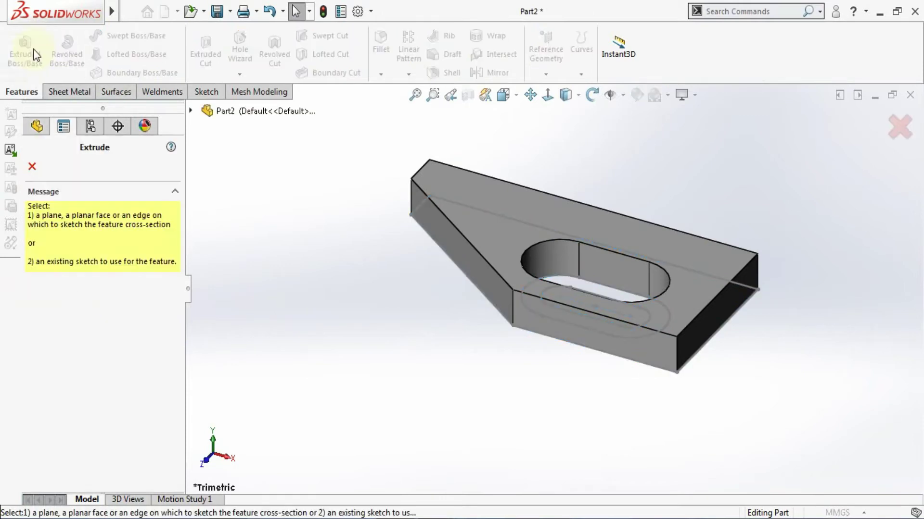
click(556, 278)
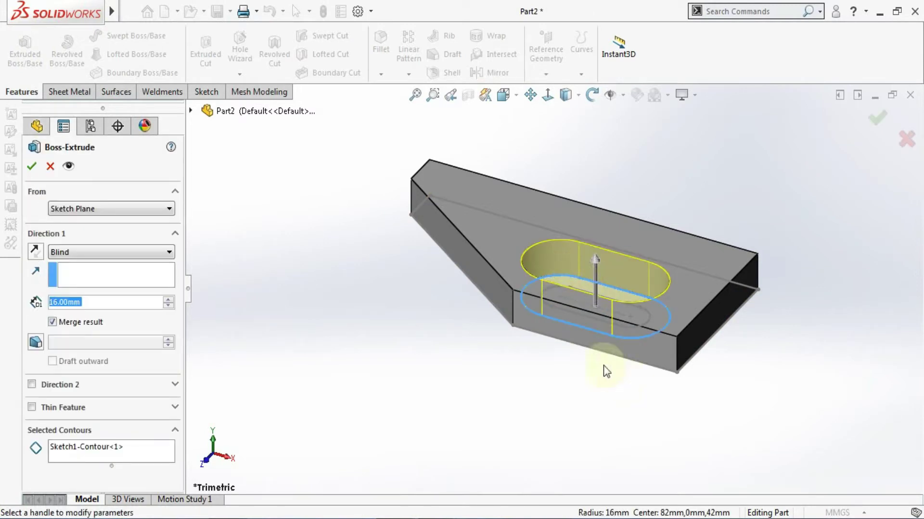
scroll(606, 276, up, 3)
right_click(133, 447)
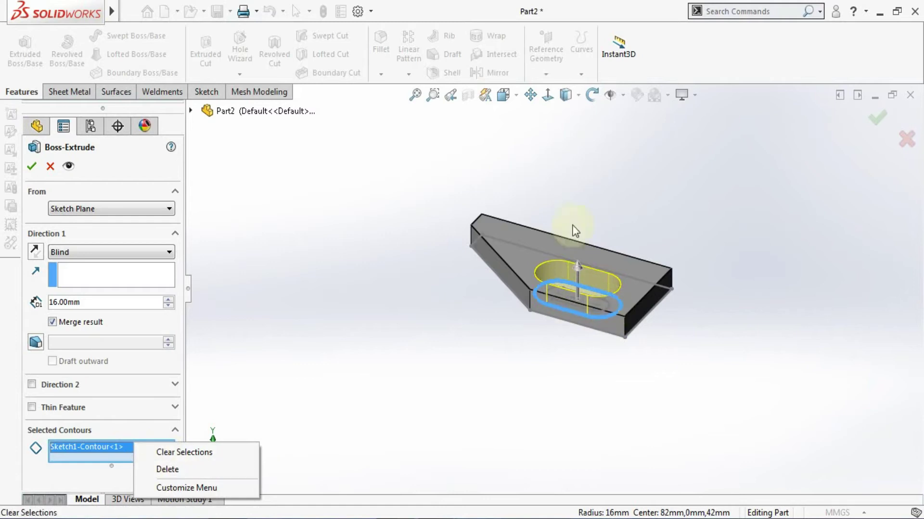
click(592, 98)
click(593, 98)
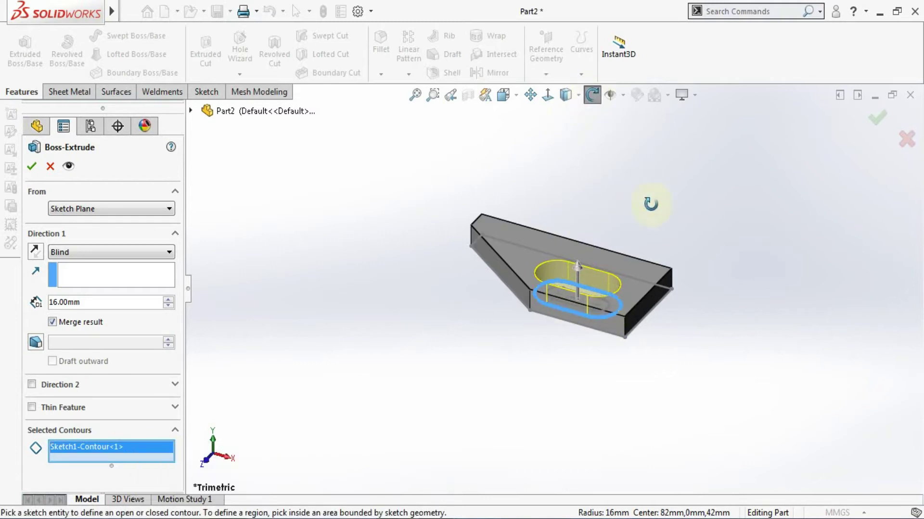
drag(651, 202, 614, 307)
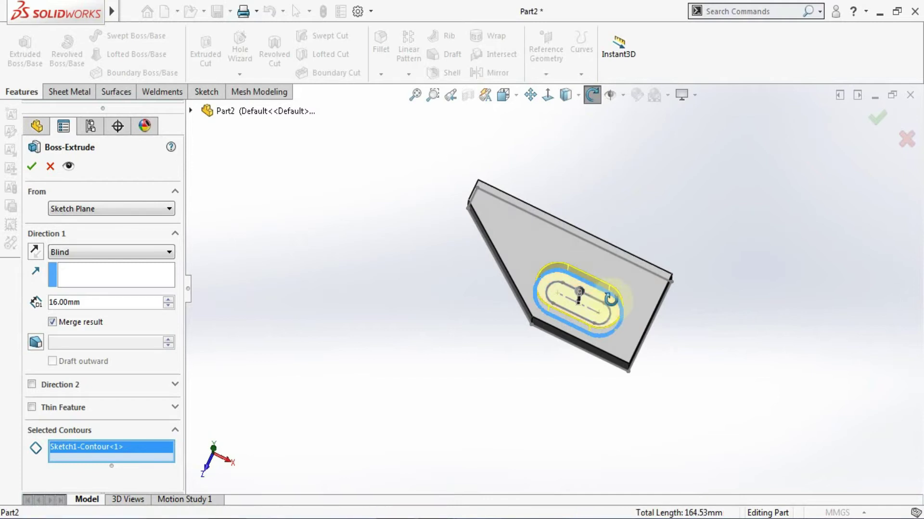
right_click(100, 450)
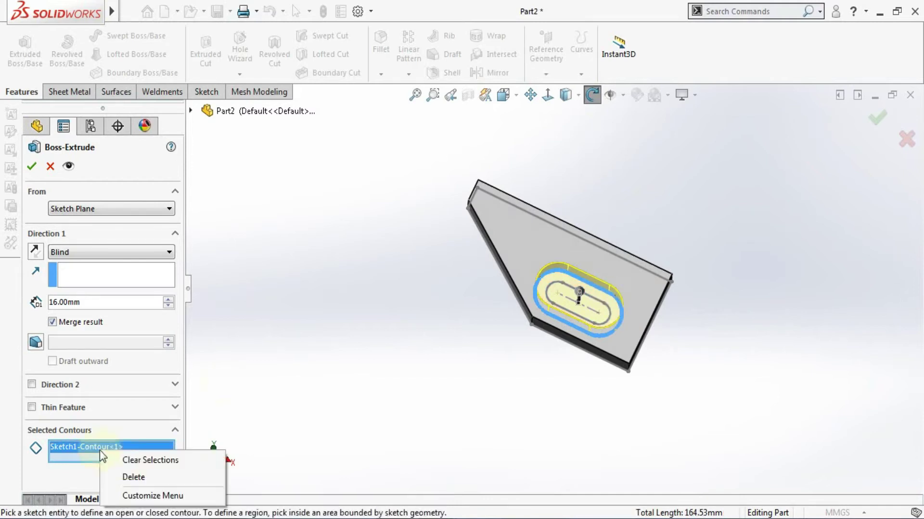
click(132, 458)
Step: Extrude the ring region around the slot 19 mm, then hide Sketch1
scroll(621, 303, down, 3)
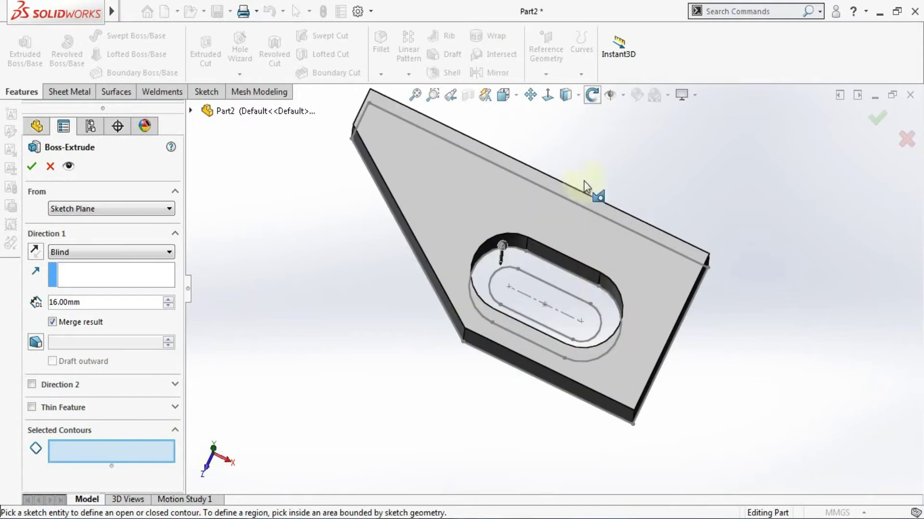
click(597, 301)
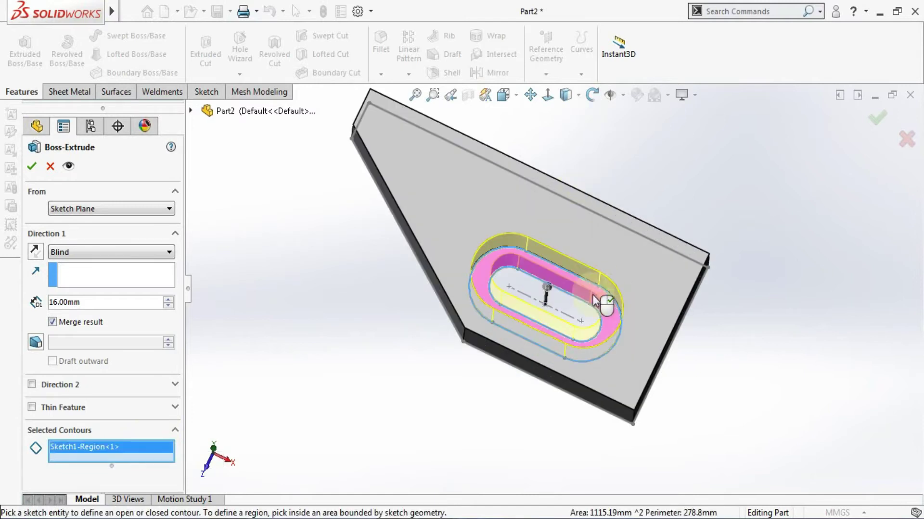
click(86, 307)
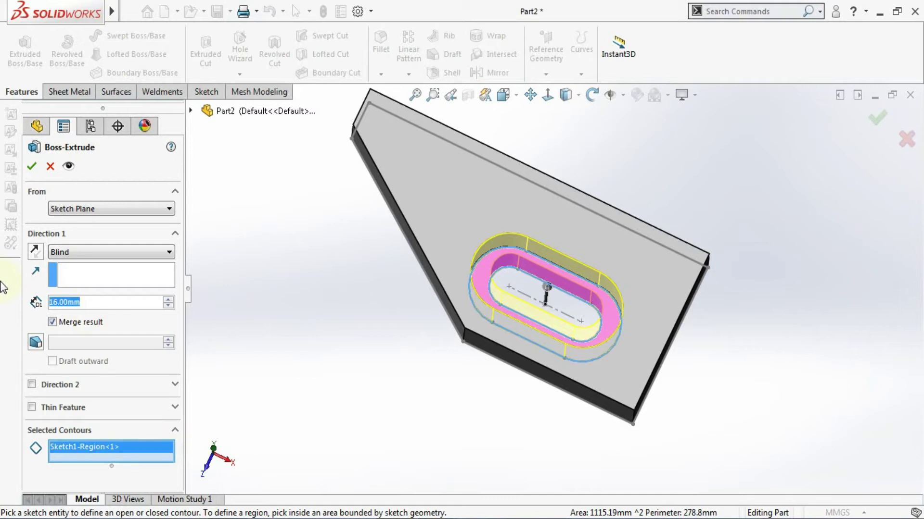
text(1)
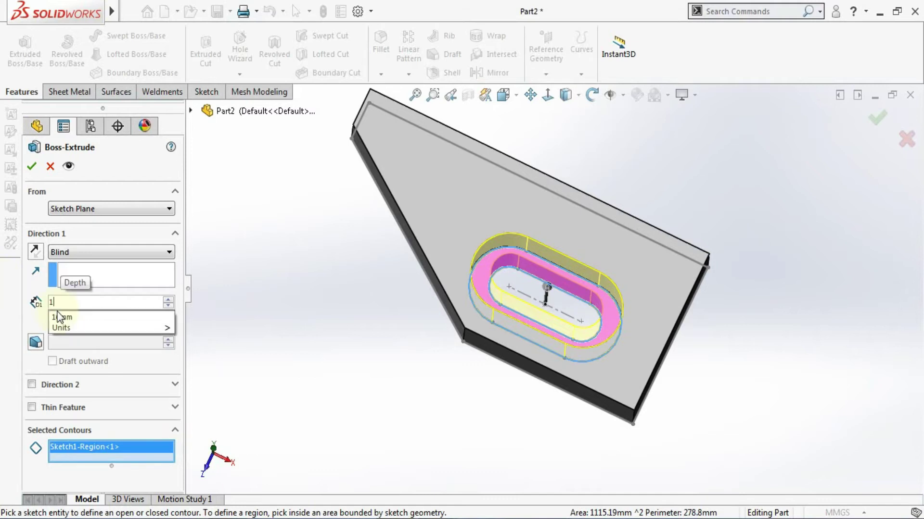
text(9)
key(Return)
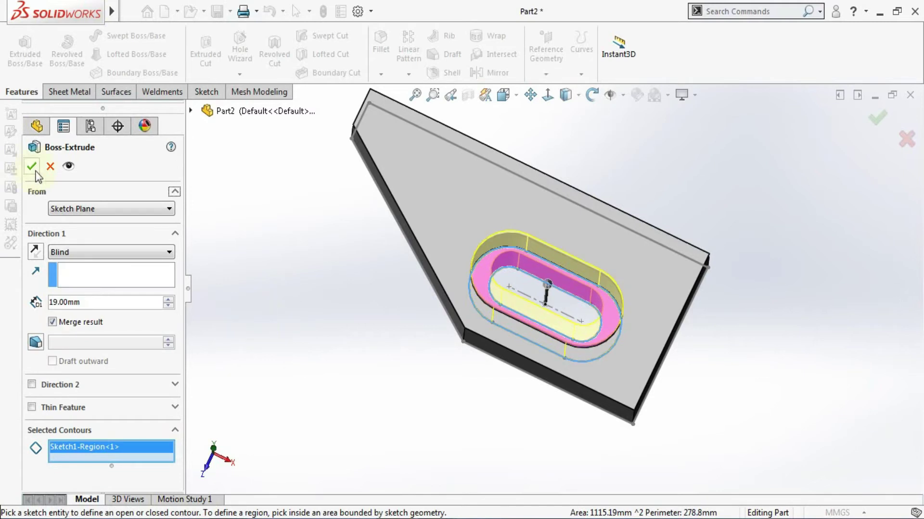
click(34, 169)
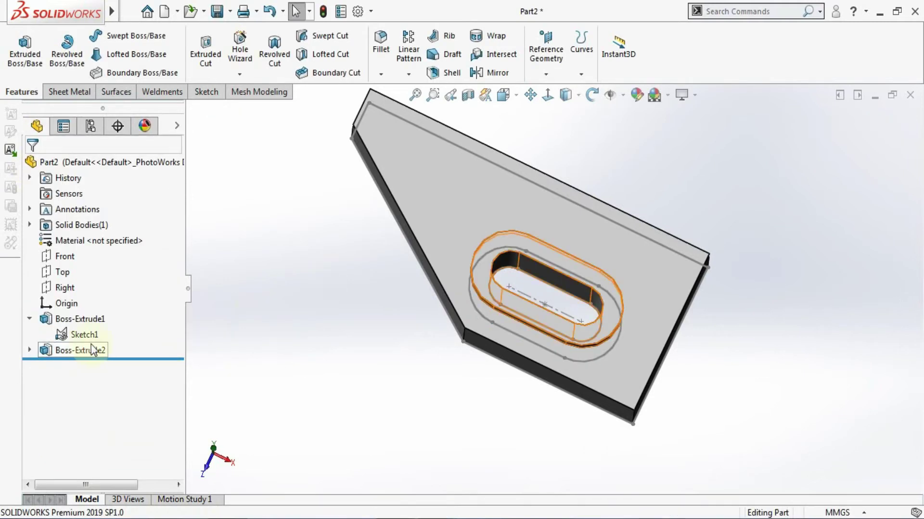
click(91, 339)
click(104, 296)
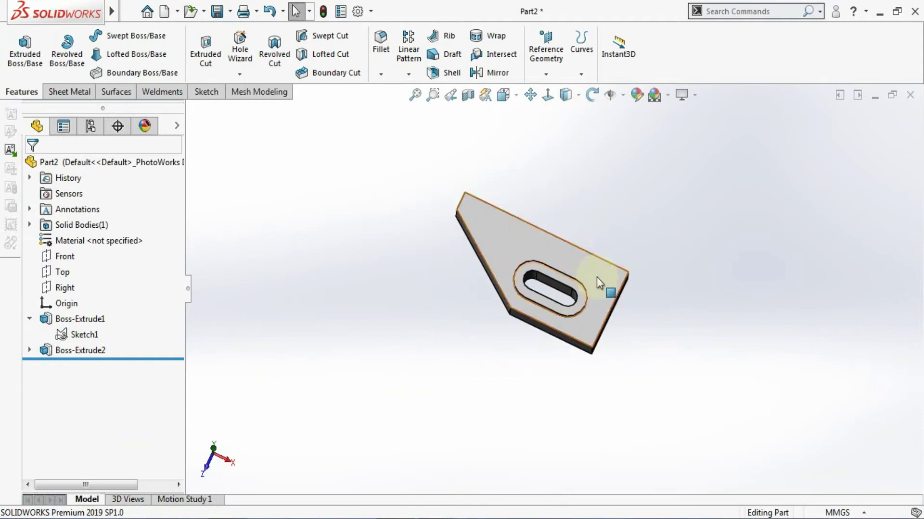
Step: Orbit to the plate's side face and open Sketch2 on it, viewed normal
key(ctrl+Left)
scroll(529, 158, up, 5)
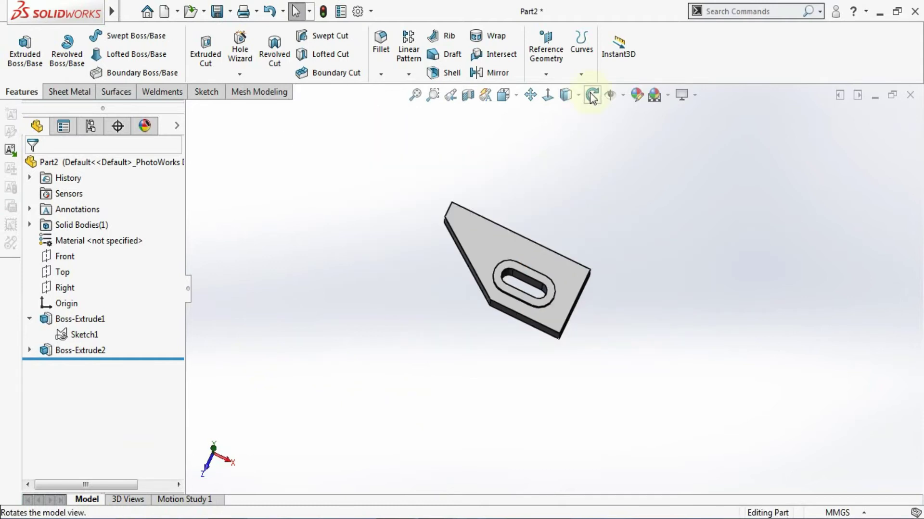
click(592, 95)
drag(590, 153, 560, 255)
key(Escape)
click(558, 250)
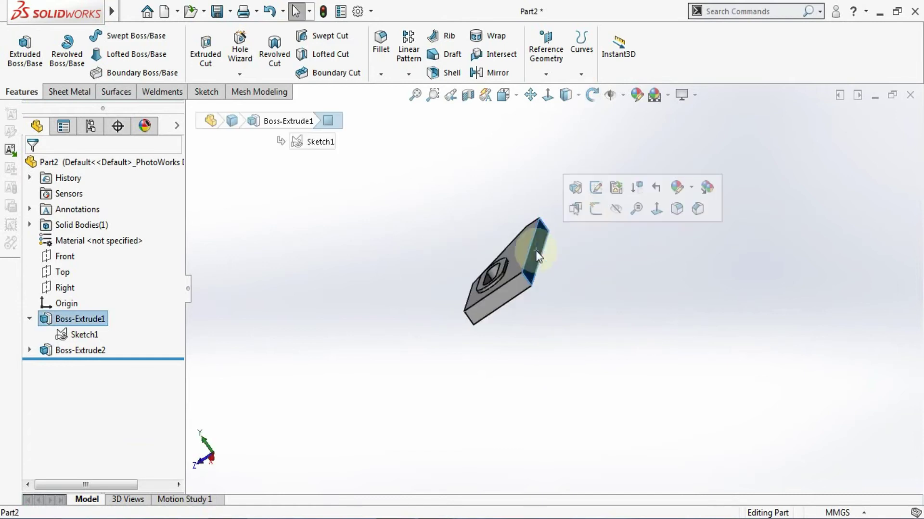
click(591, 207)
click(547, 97)
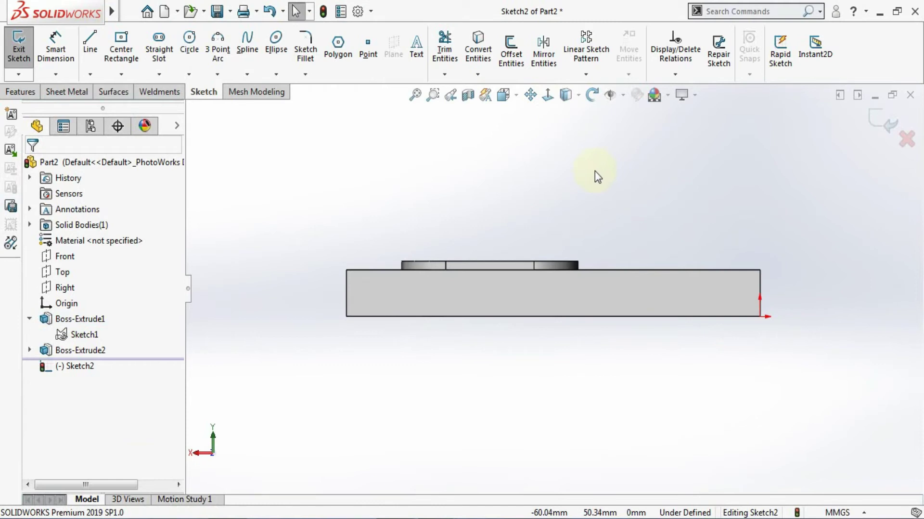
Step: Draw the closed rib profile: inclined line, arc, vertical edge and base line
click(92, 48)
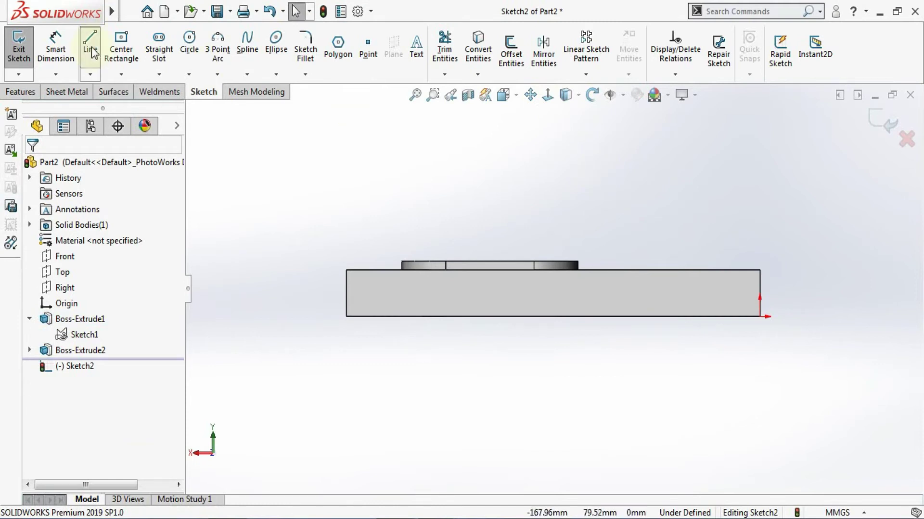
click(347, 270)
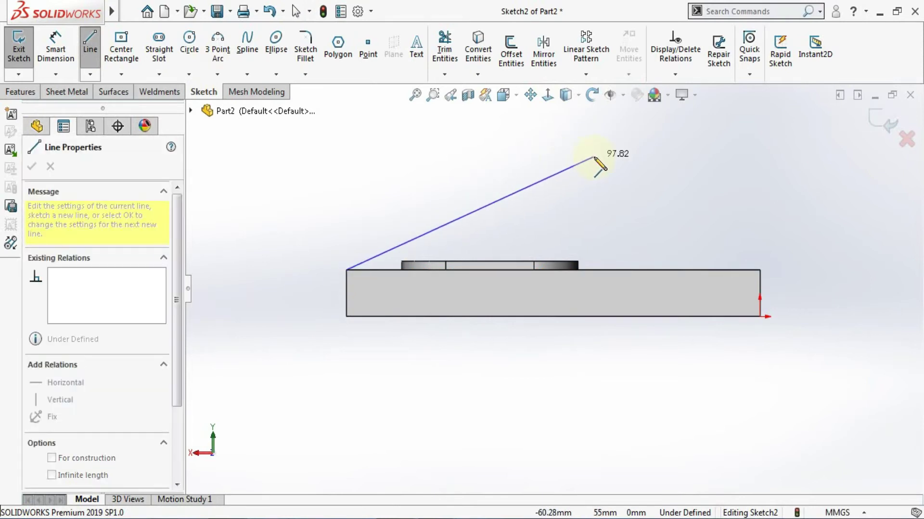
click(633, 154)
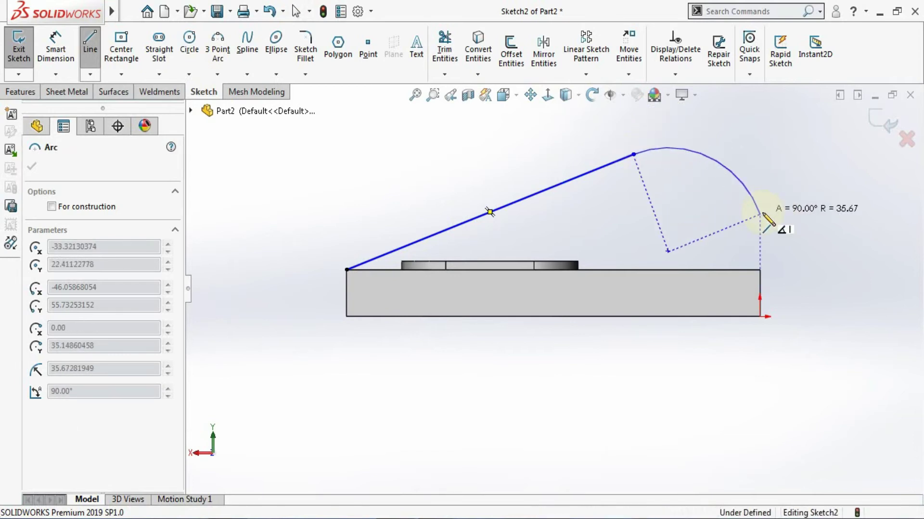
click(759, 213)
click(758, 270)
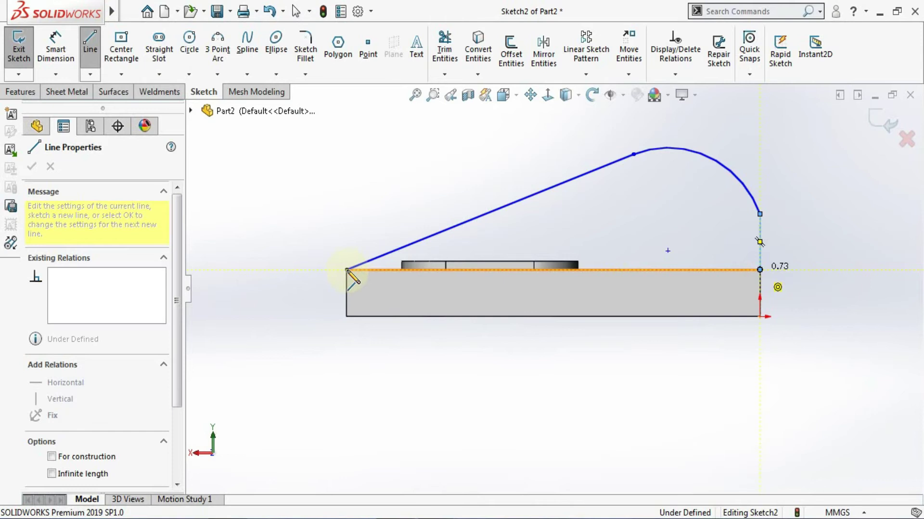
click(347, 270)
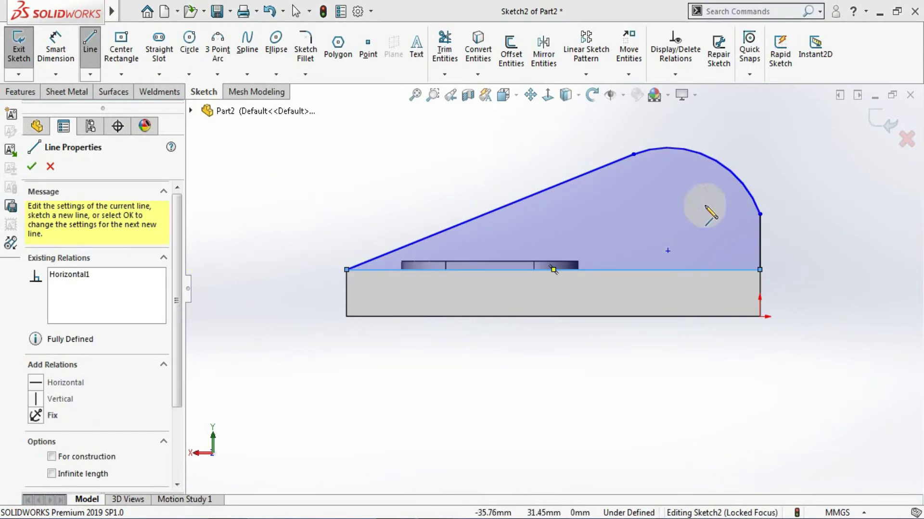
key(Escape)
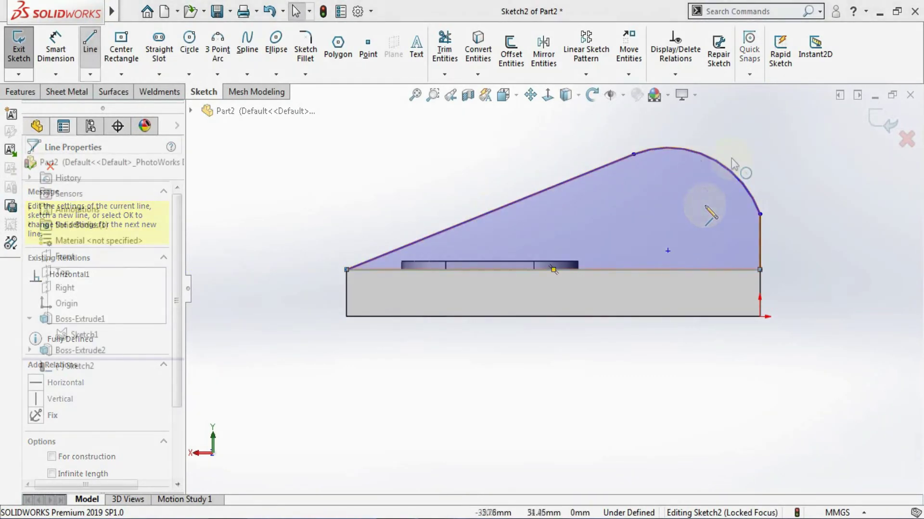
Step: Make the arc tangent to the vertical edge
click(762, 206)
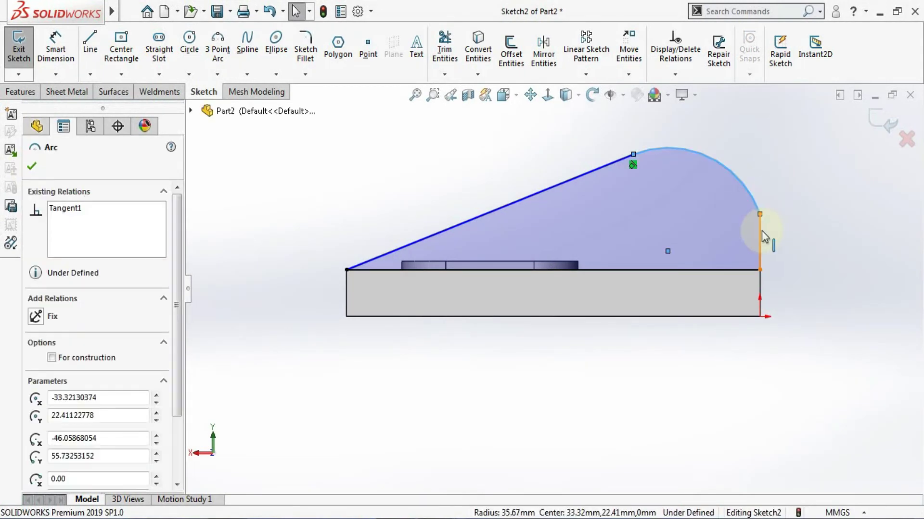
ctrl+click(761, 230)
click(35, 397)
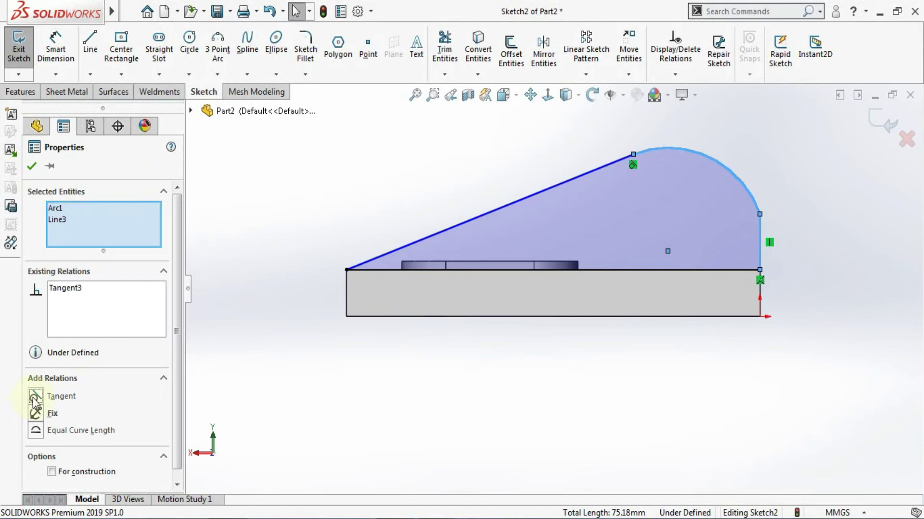
click(32, 168)
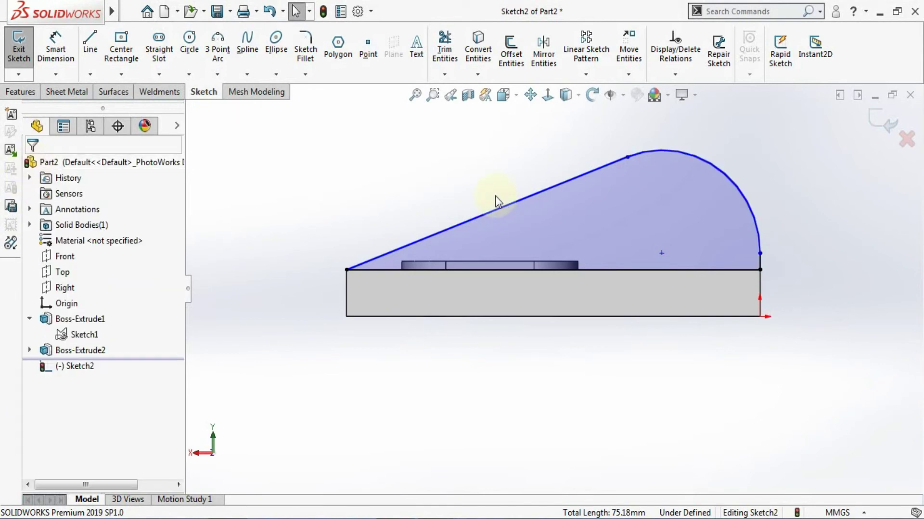
Step: Dimension the rib's vertical height 50 mm and its arc radius R25
click(56, 50)
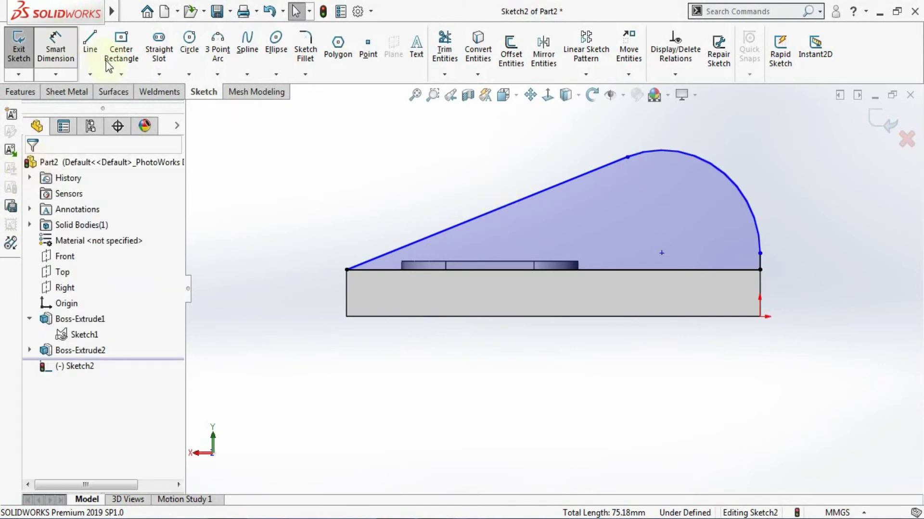
click(760, 316)
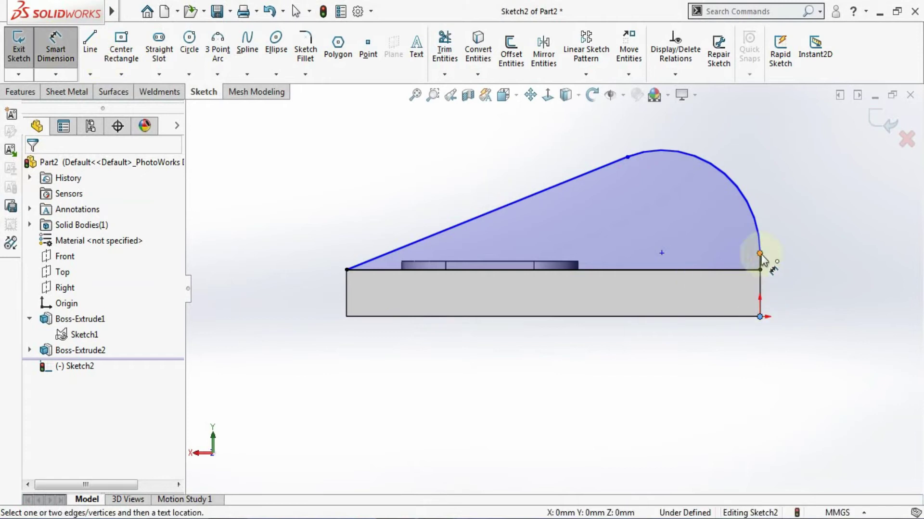
click(760, 254)
click(801, 291)
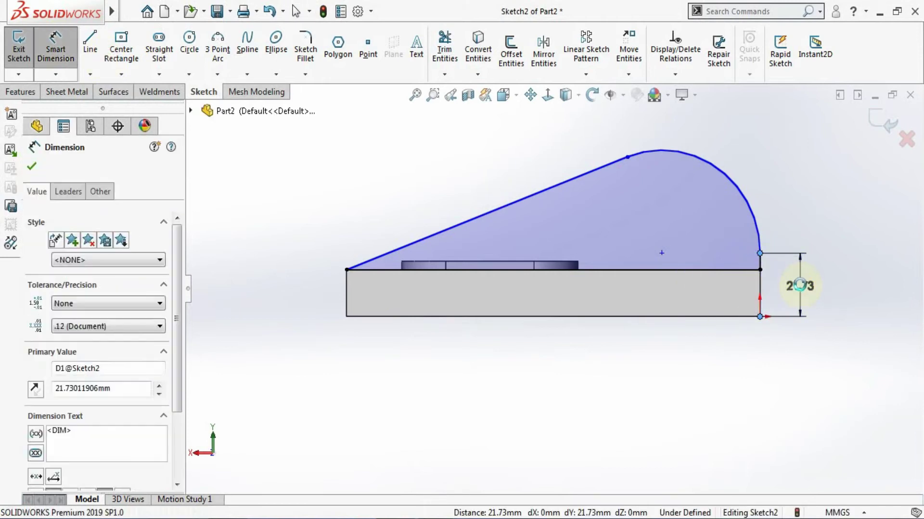
text(50)
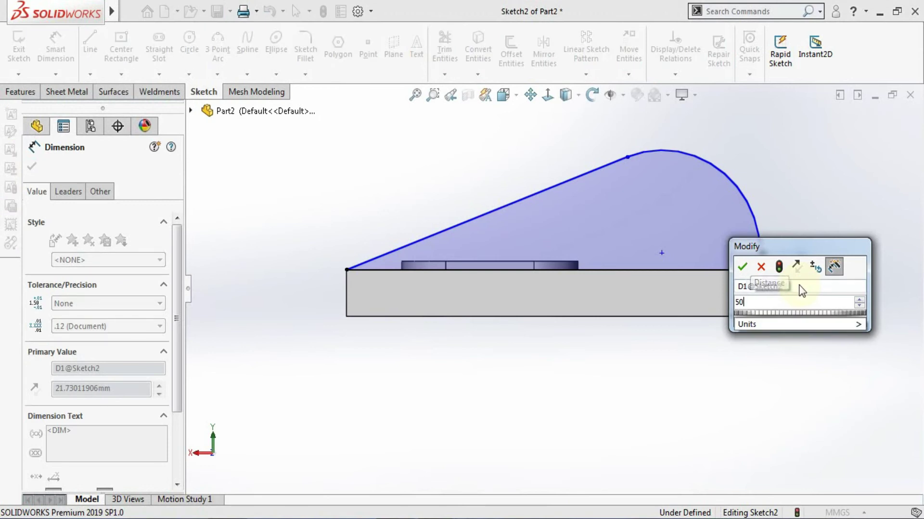
key(Return)
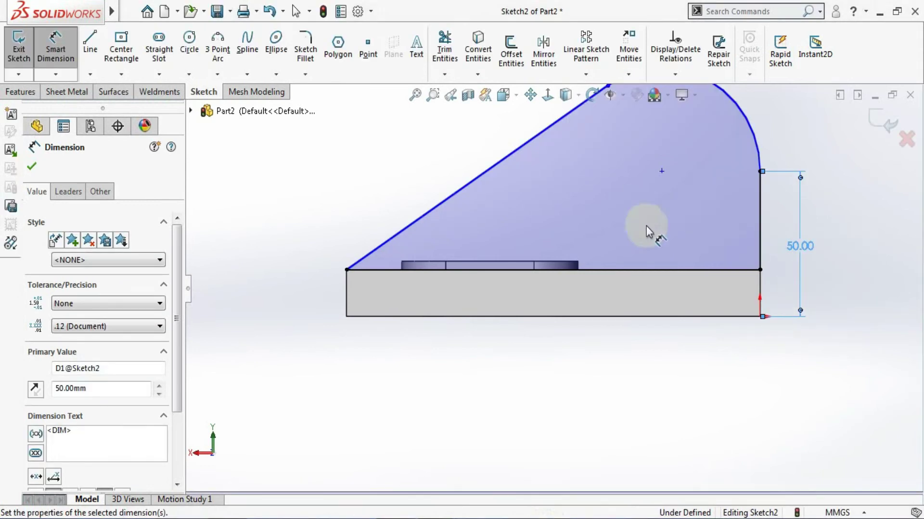
key(z)
click(690, 180)
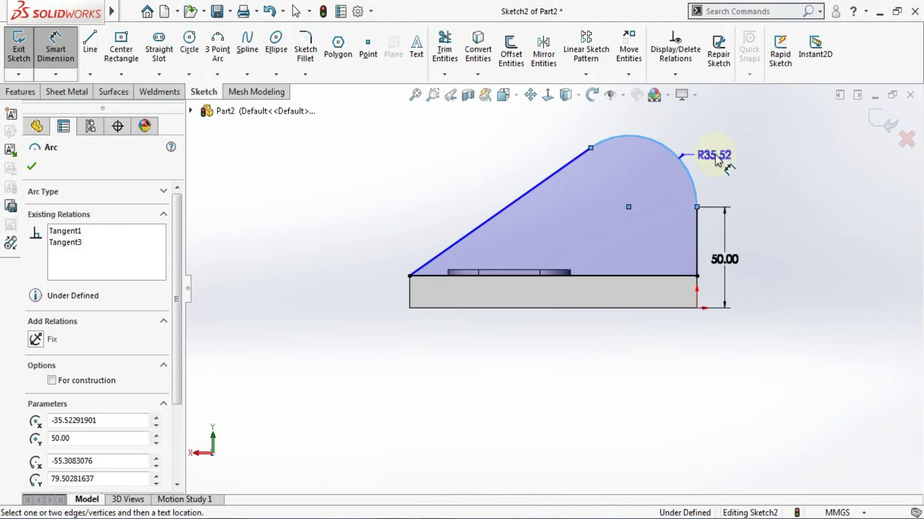
click(720, 158)
text(20)
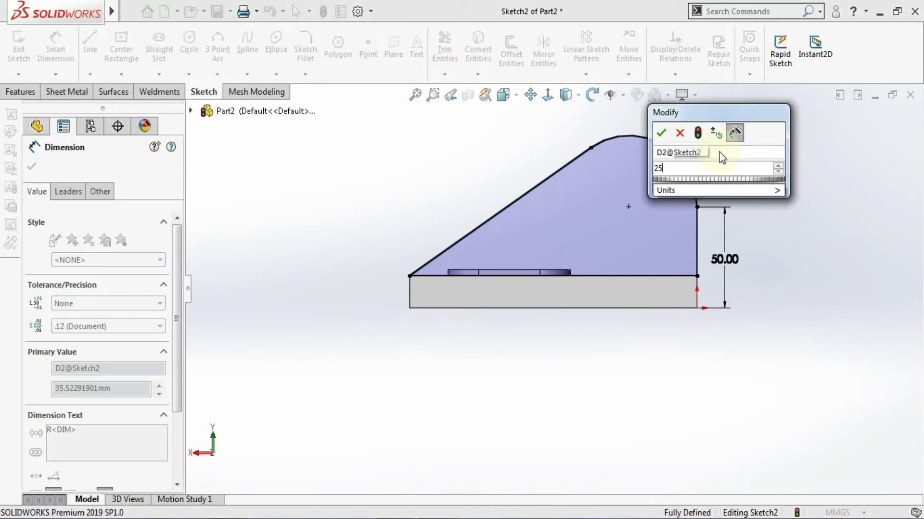
key(Return)
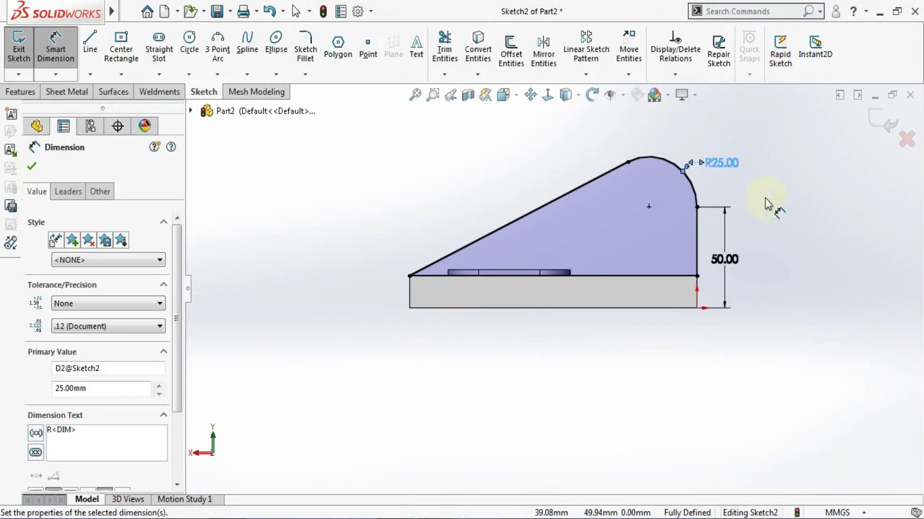
Step: Draw a circle on the arc's centre and a concentric inner circle of Ø25
click(189, 43)
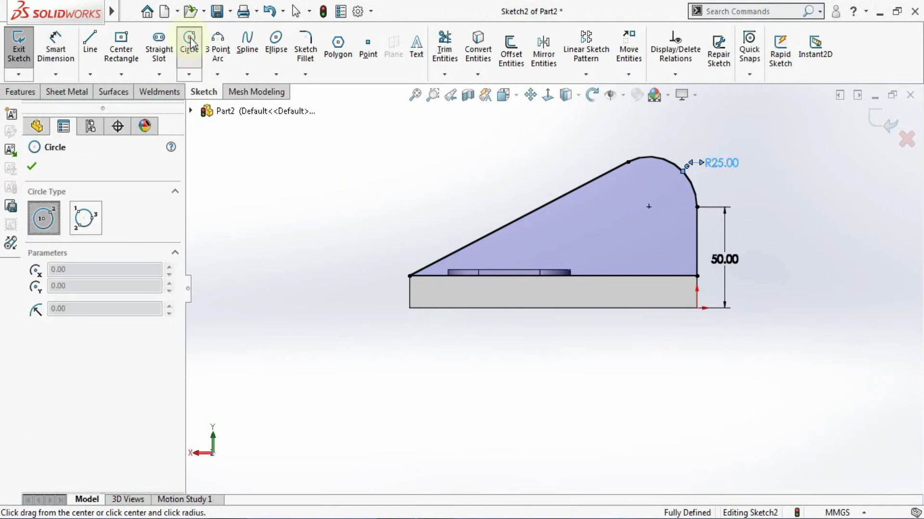
click(648, 207)
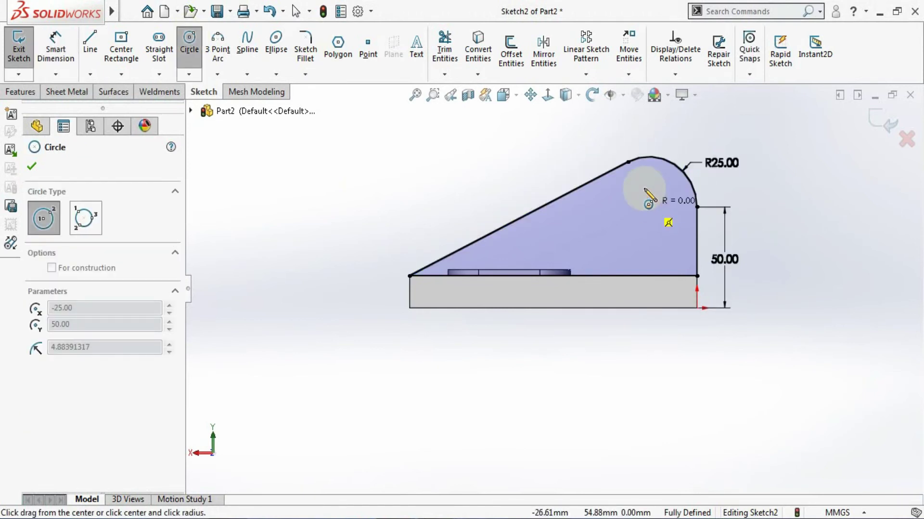
click(636, 163)
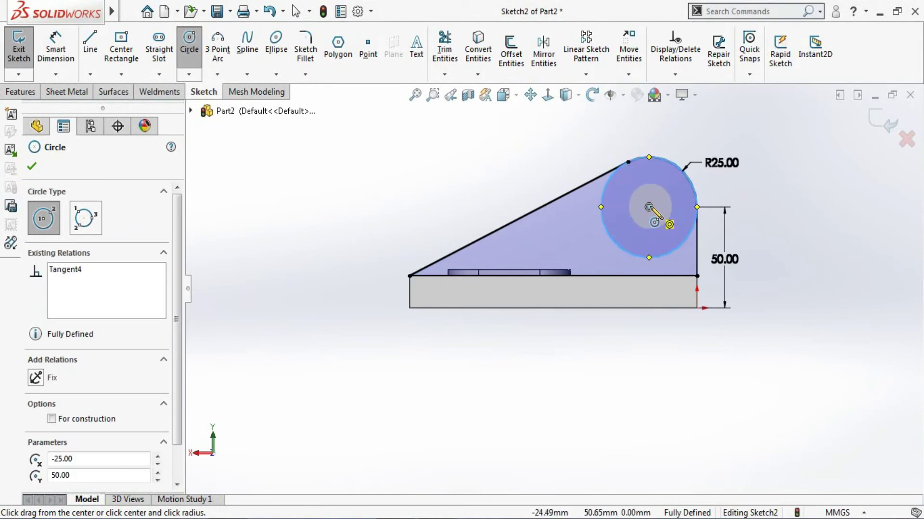
drag(648, 207, 645, 189)
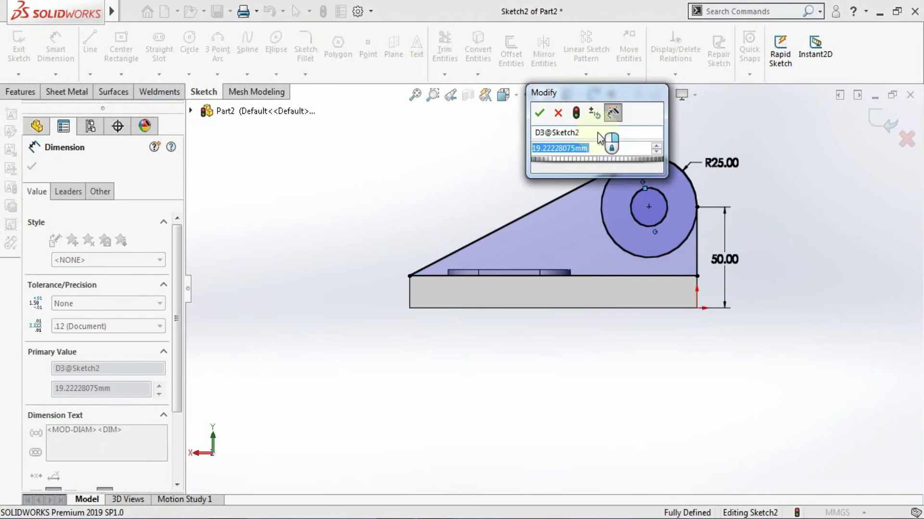
text(25)
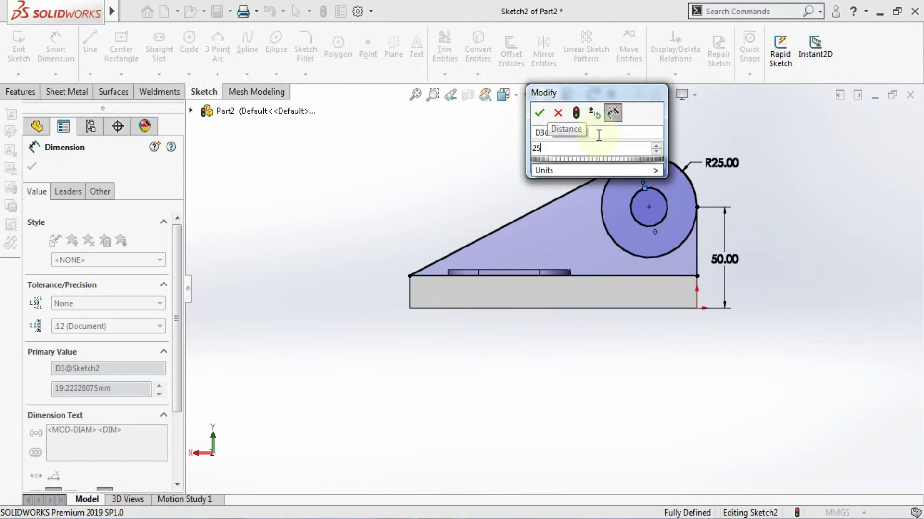
key(Return)
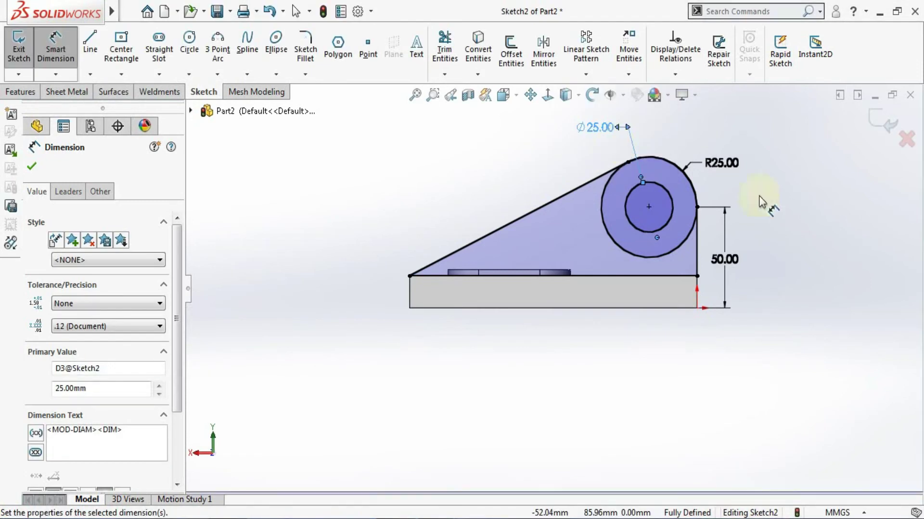
Step: Exit the sketch and extrude Sketch2's triangular region 16 mm, direction reversed, as the rib
click(883, 137)
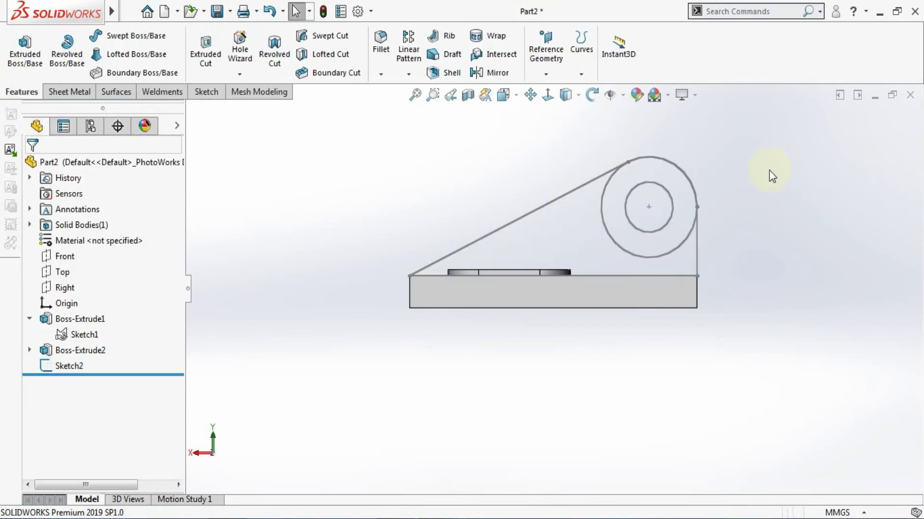
scroll(772, 176, down, 2)
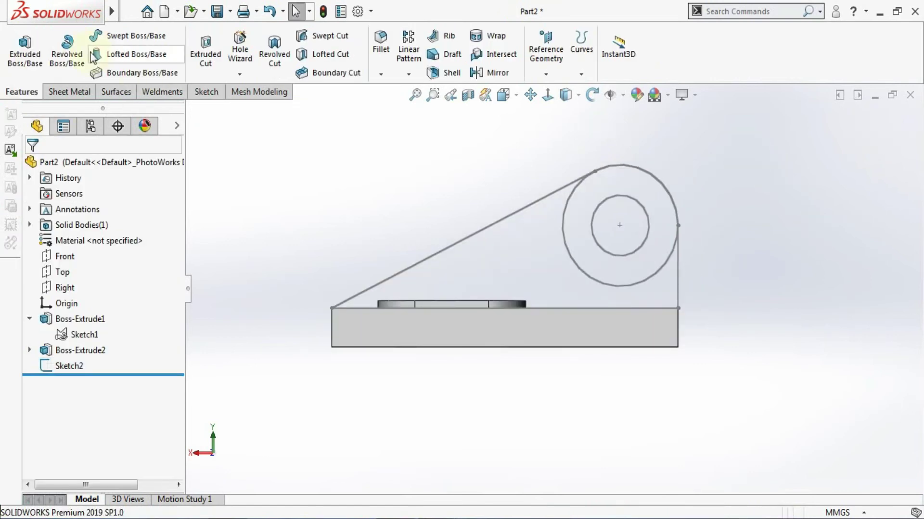
click(20, 48)
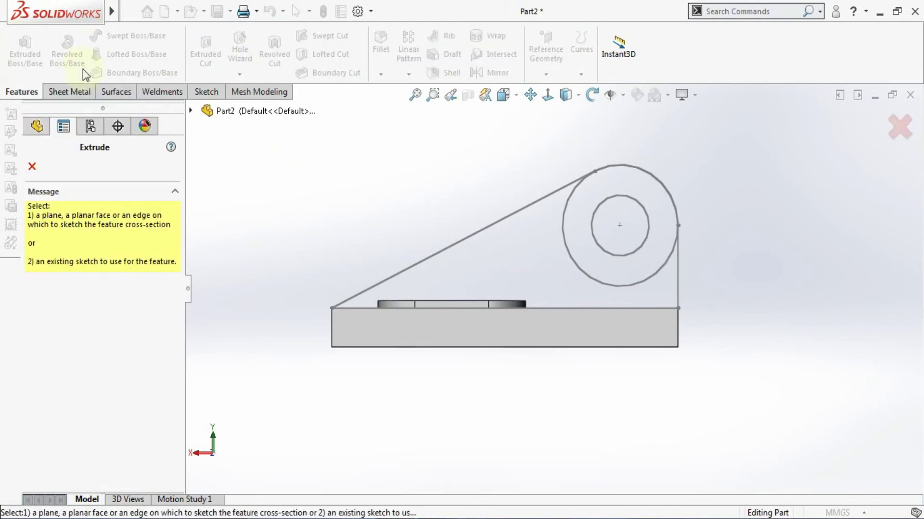
click(192, 109)
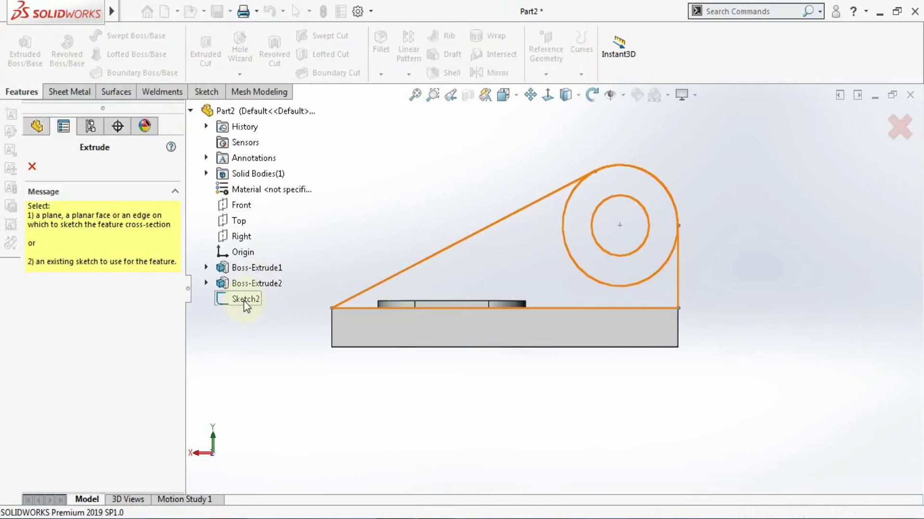
click(245, 299)
click(495, 273)
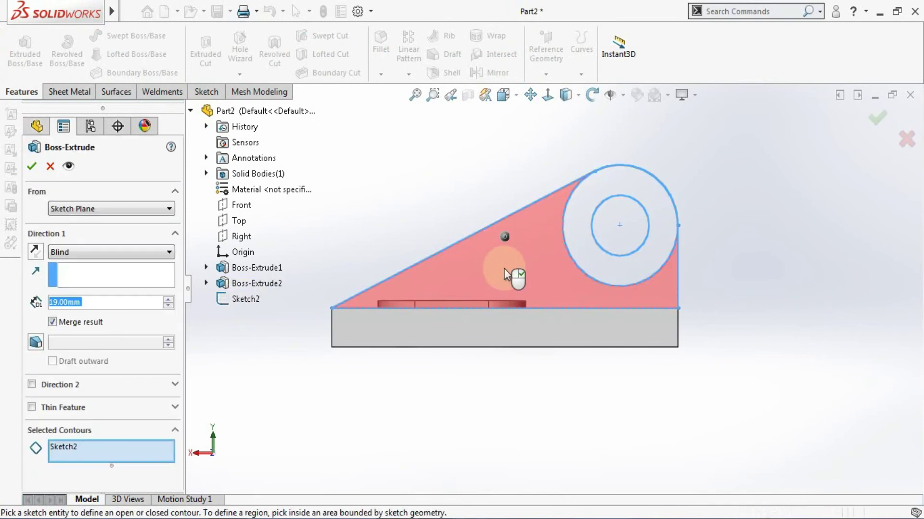
middle_drag(519, 165, 582, 215)
click(35, 251)
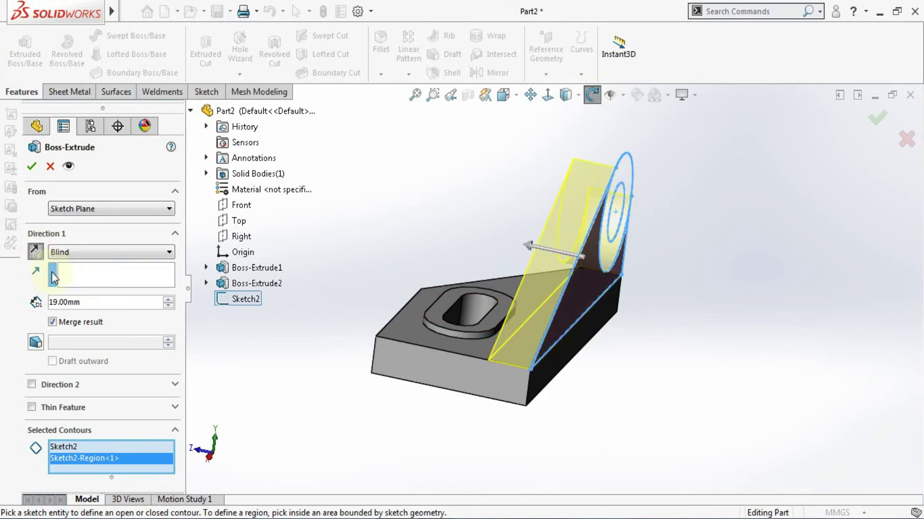
double_click(73, 303)
text(1)
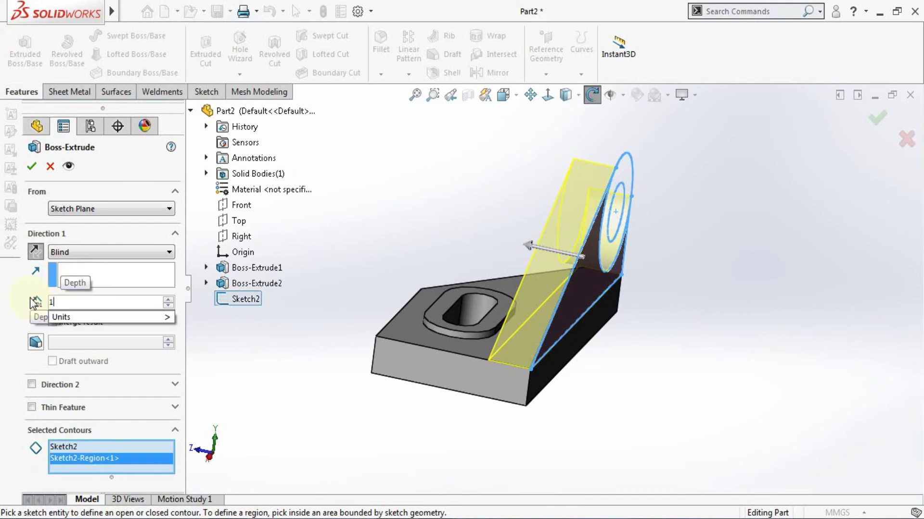
text(6)
click(32, 167)
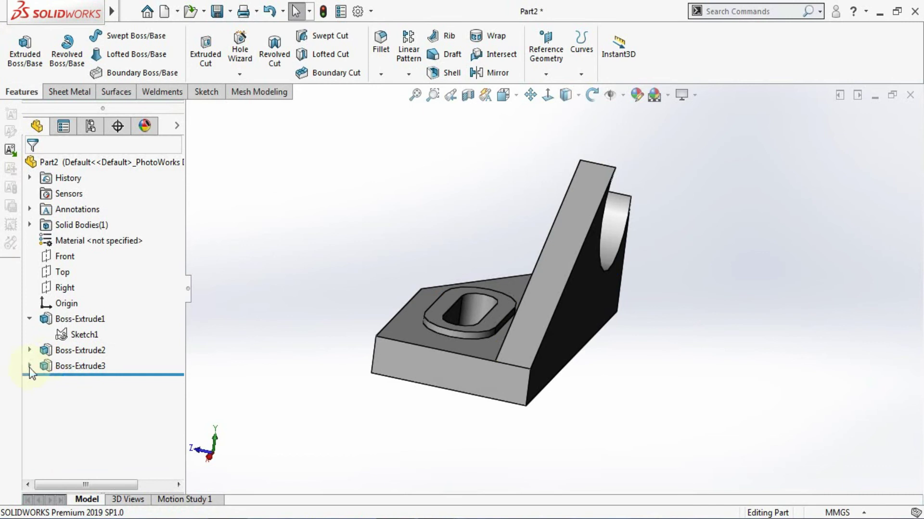
Step: Make Sketch2 under Boss-Extrude3 visible again
click(29, 368)
click(85, 382)
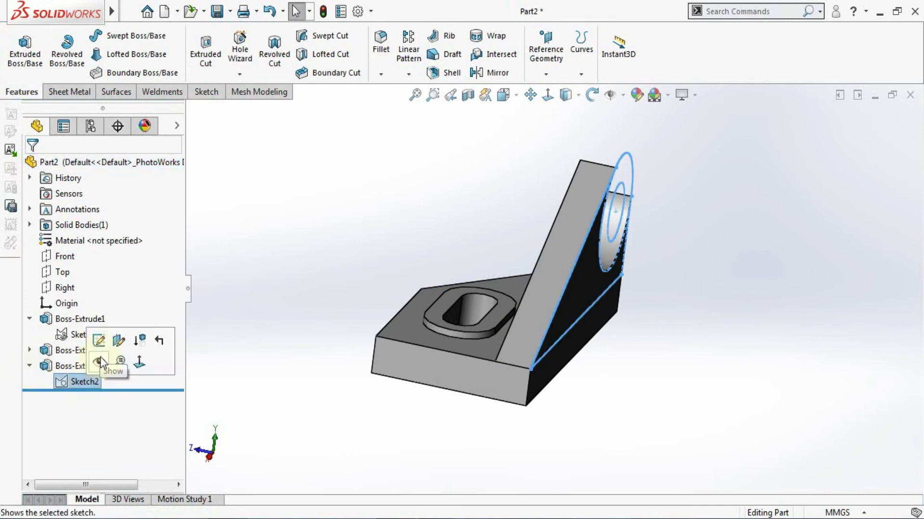
click(100, 360)
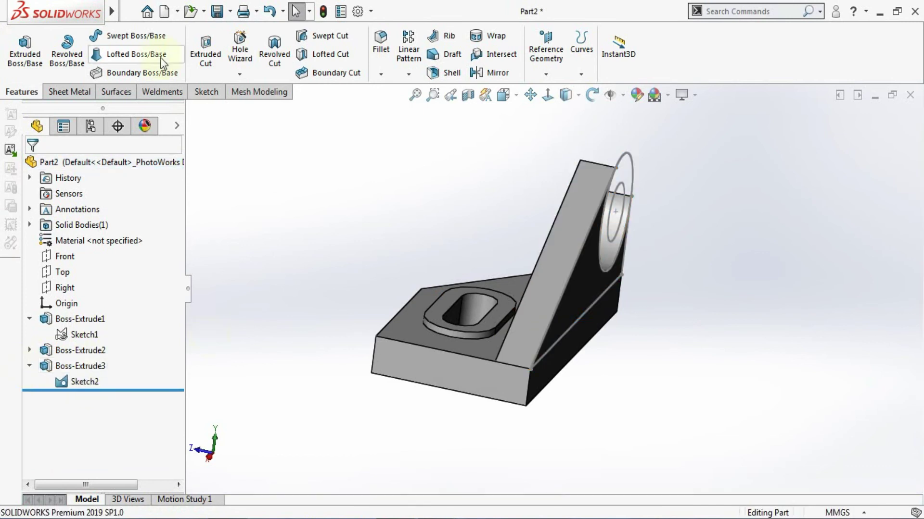
Step: Extrude only Sketch2's ring region around the hole 16 mm in the reversed direction
click(25, 54)
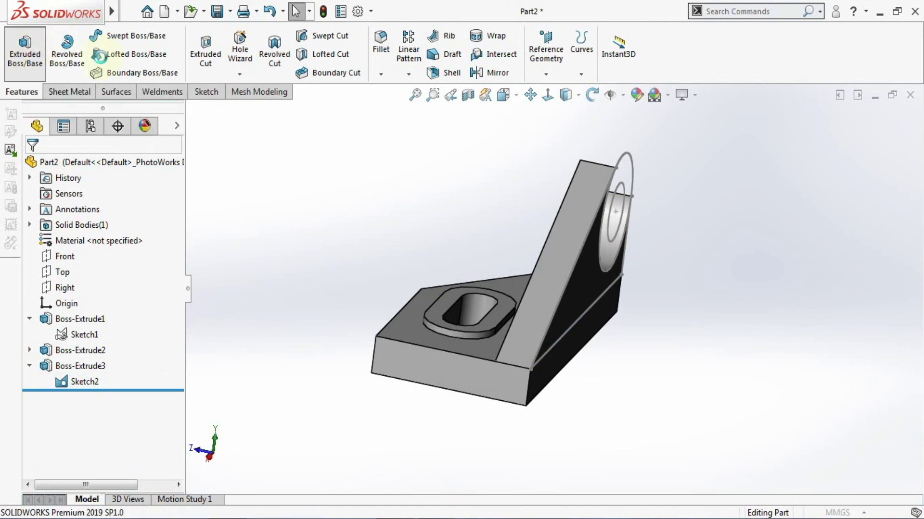
click(627, 155)
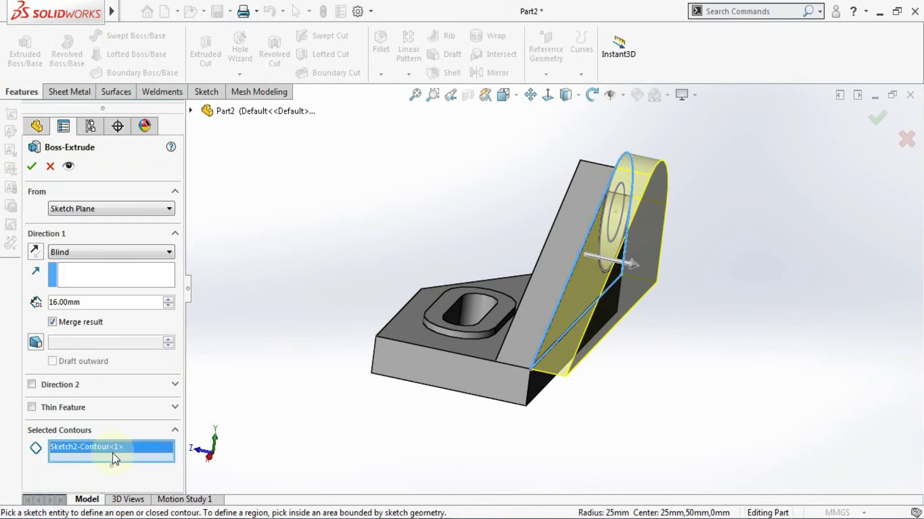
right_click(113, 458)
click(149, 463)
middle_drag(433, 289, 592, 264)
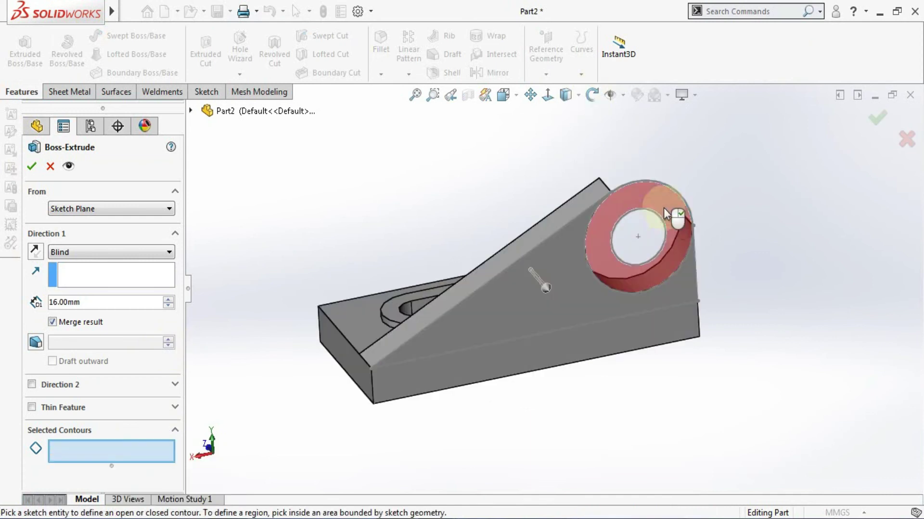
click(668, 207)
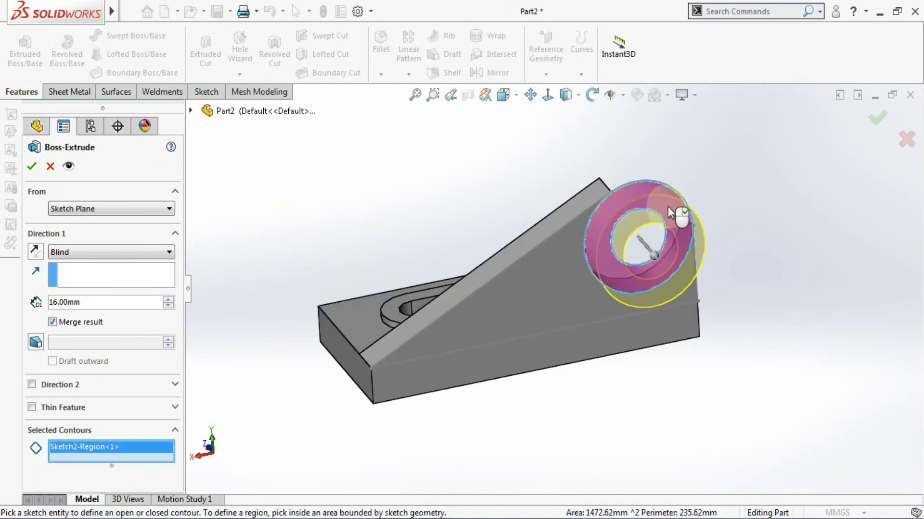
click(35, 250)
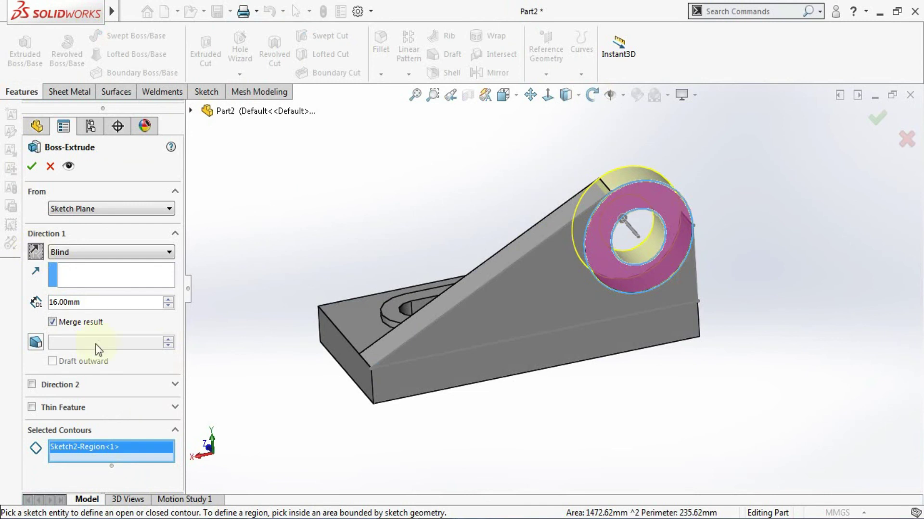
drag(80, 302, 41, 304)
key(Return)
middle_drag(553, 217, 242, 366)
Step: Hide Sketch2 in the feature tree
click(83, 382)
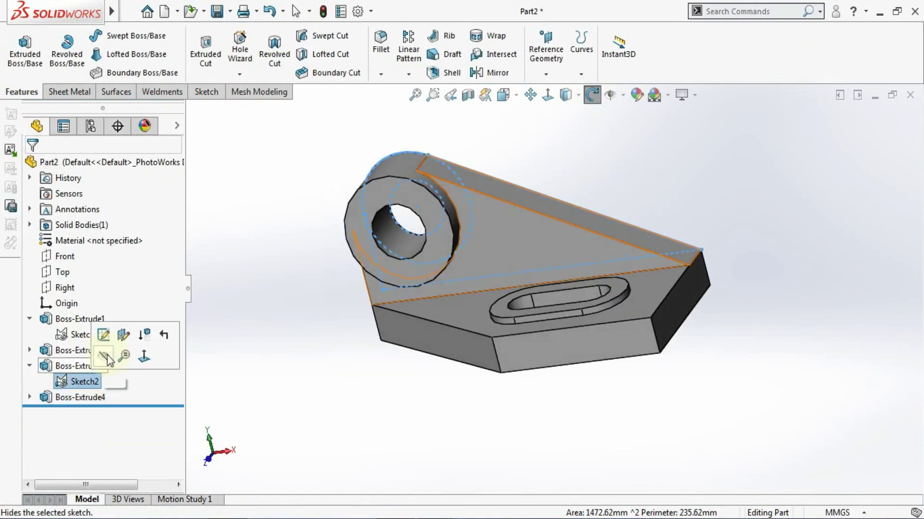
click(109, 360)
scroll(566, 190, down, 5)
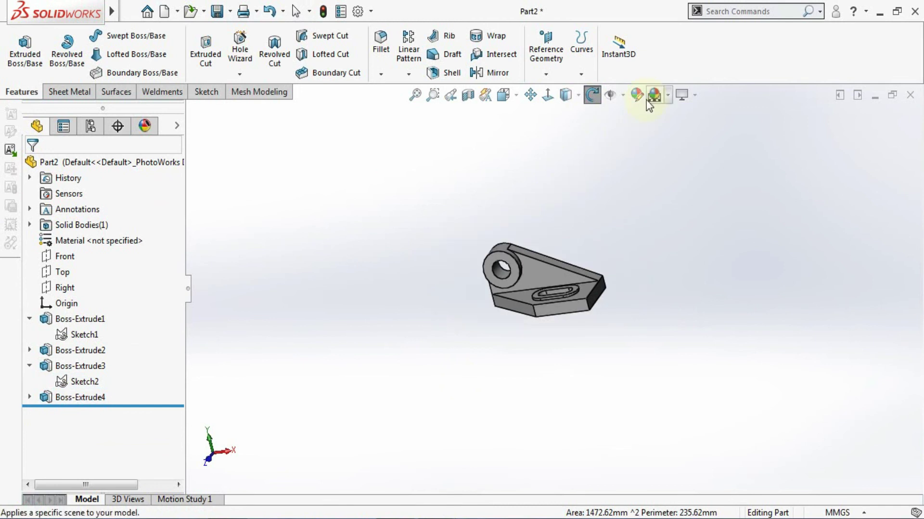
Step: Apply the Plain White scene to the model
click(668, 95)
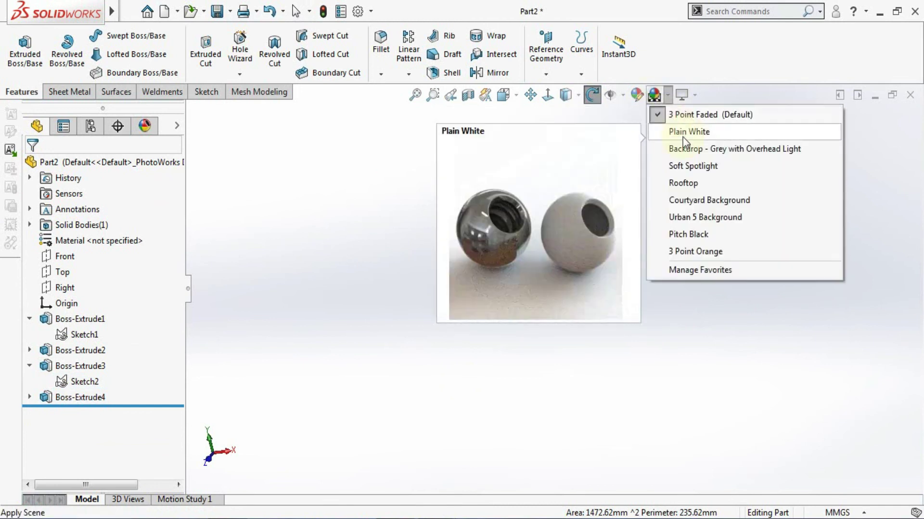
click(683, 136)
scroll(561, 241, up, 4)
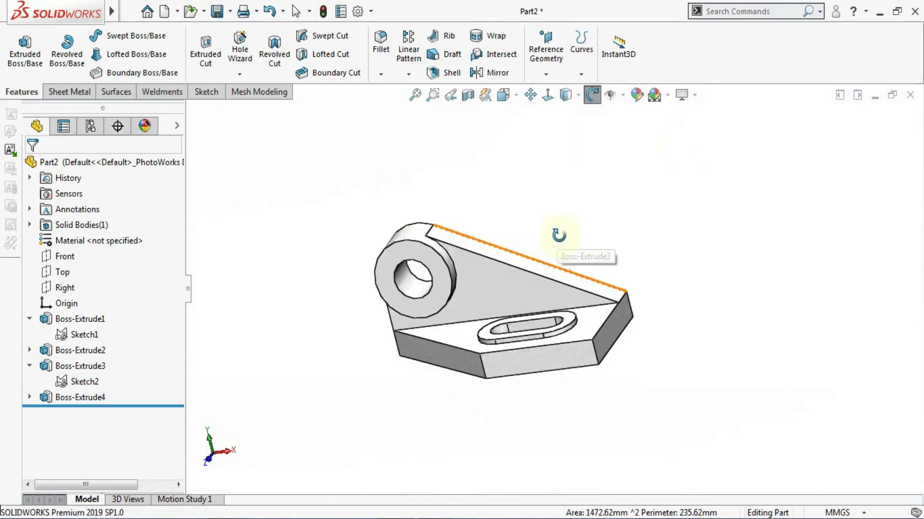
Step: Give the entire bracket part a bright cyan colour appearance
click(638, 96)
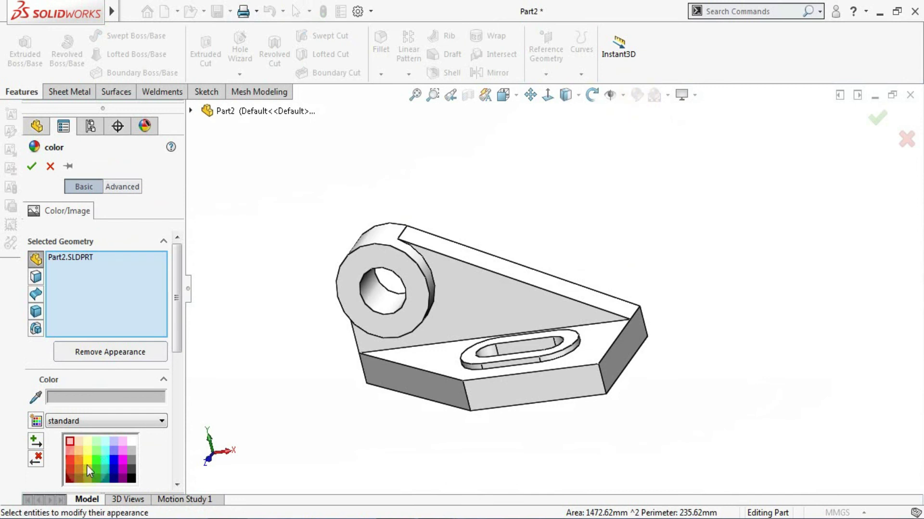
click(105, 442)
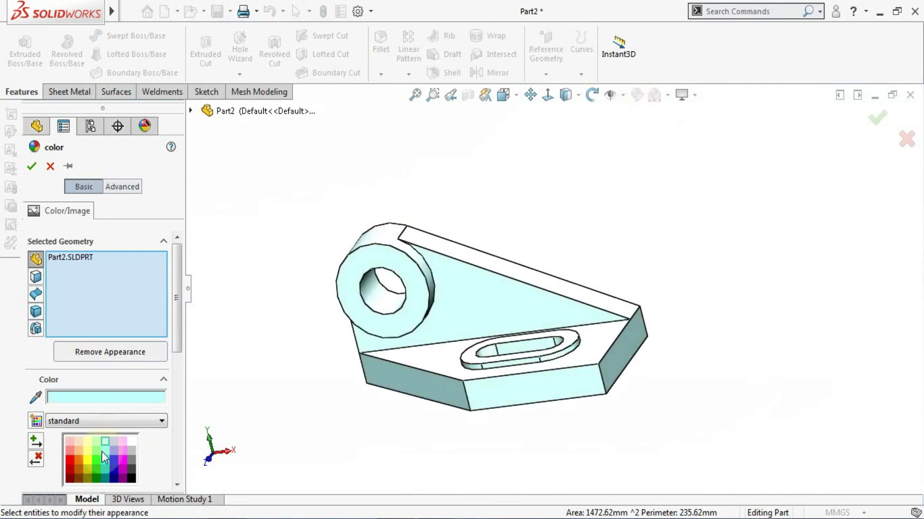
click(102, 456)
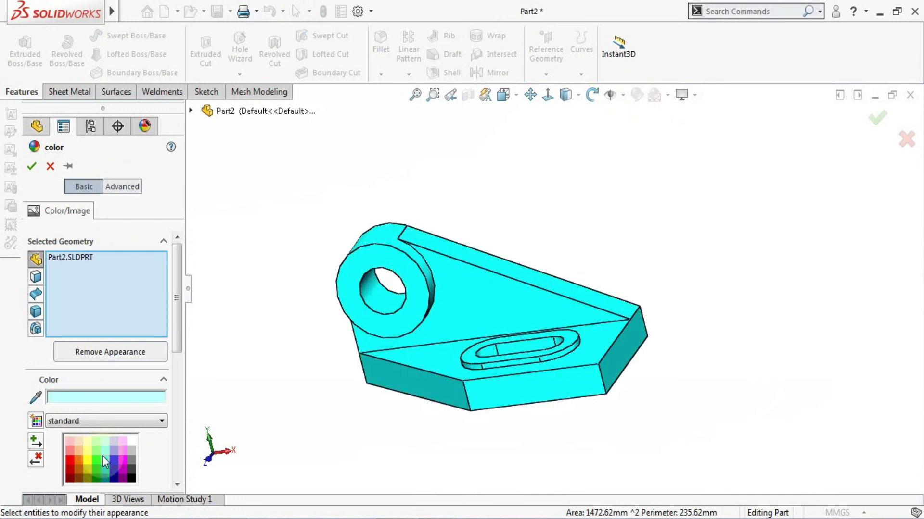
click(32, 167)
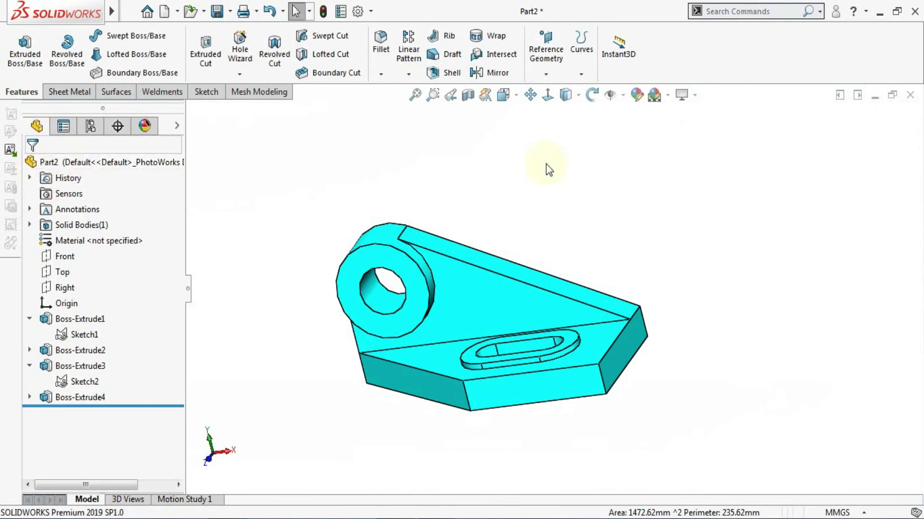
Step: Switch the view orientation to Isometric
click(513, 97)
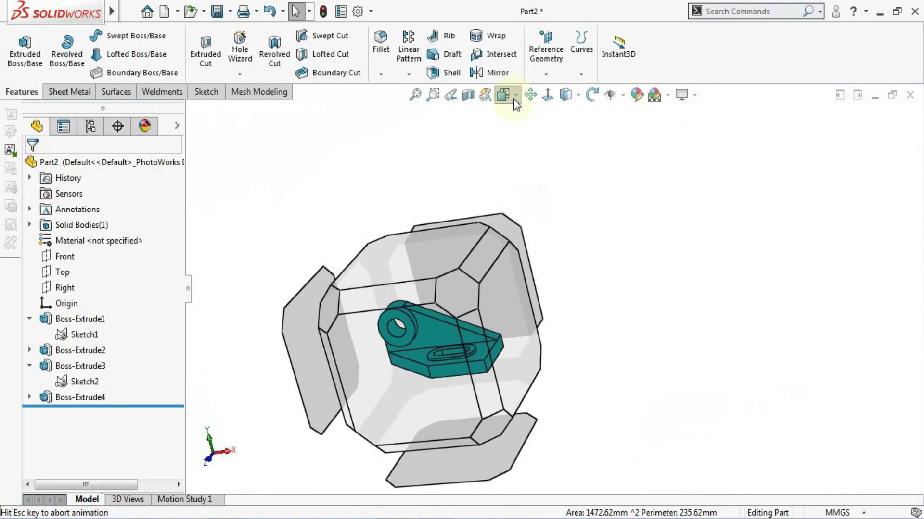
click(578, 140)
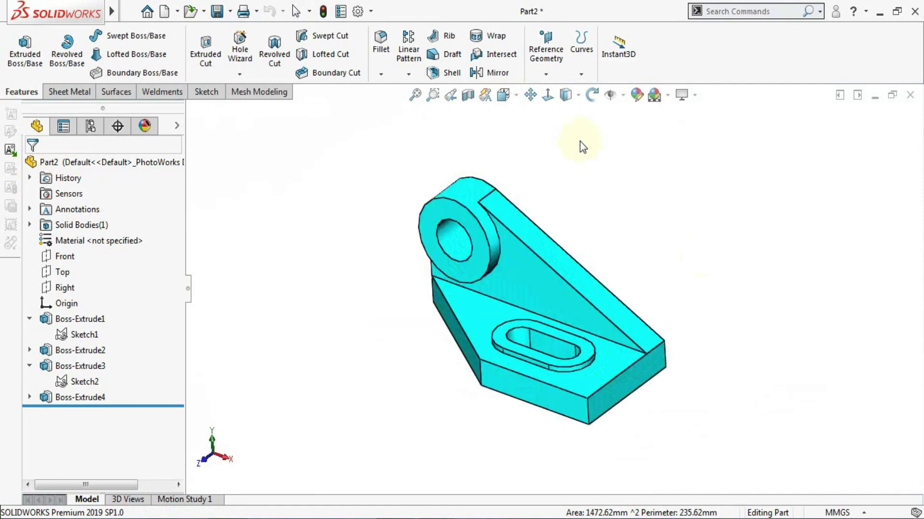